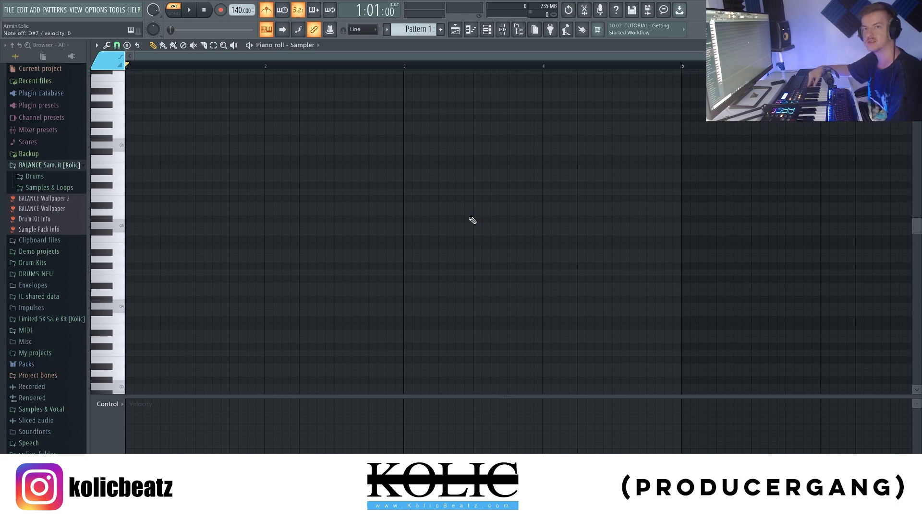
Highlight the G Minor Natural (Aeolian) scale in the piano roll
scroll(471, 219, "up", 1)
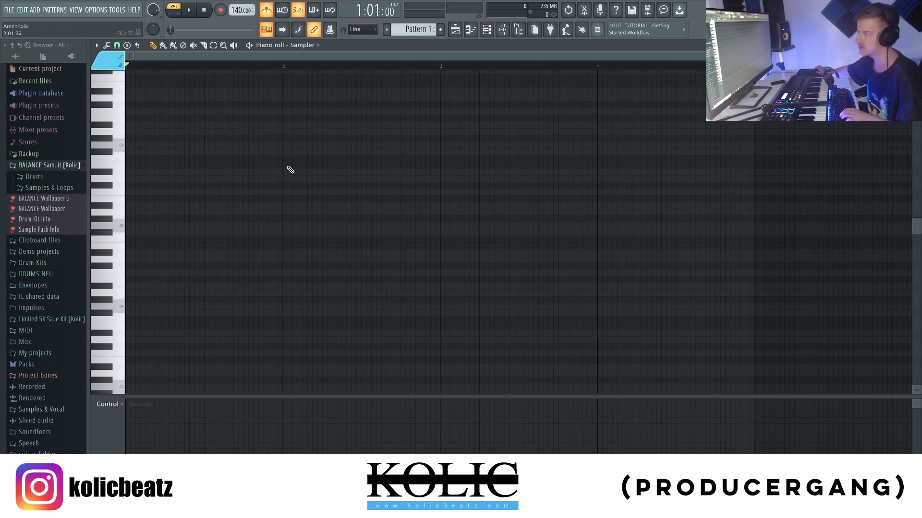
scroll(197, 216, "up", 1)
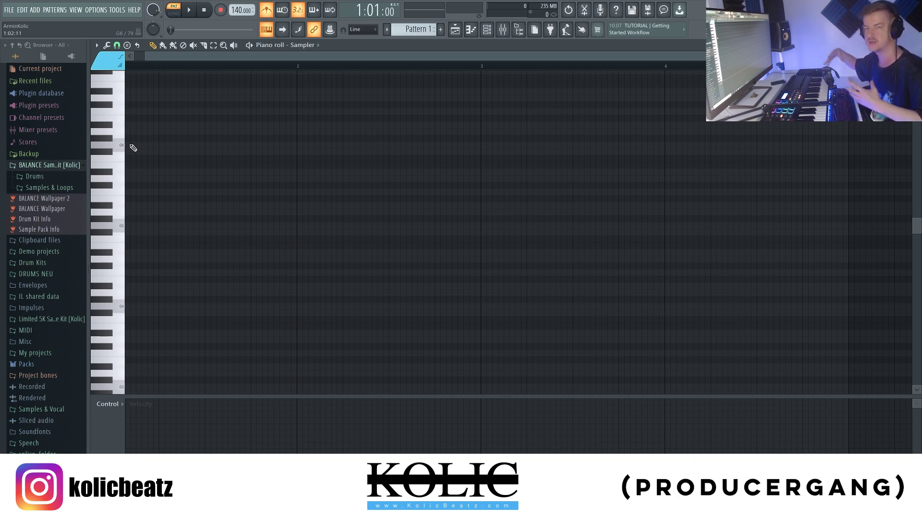
left_click(96, 45)
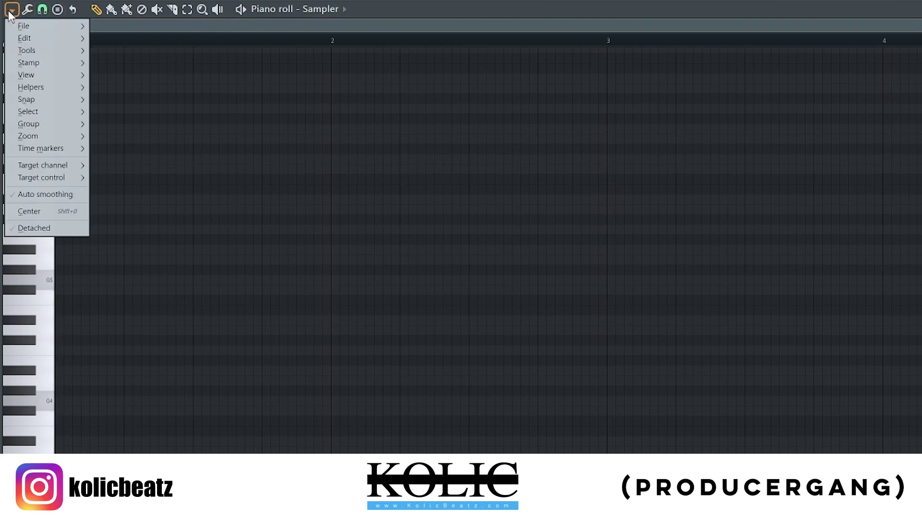
mouse_move(39, 91)
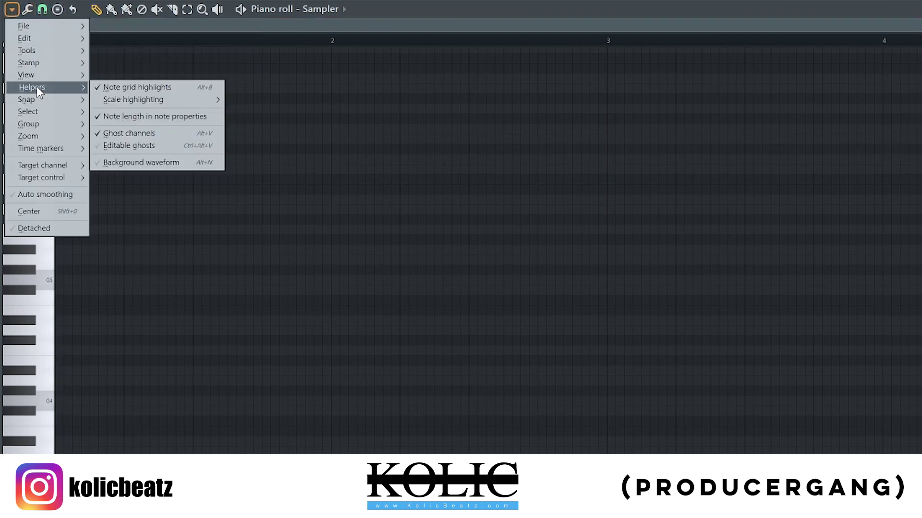
mouse_move(136, 100)
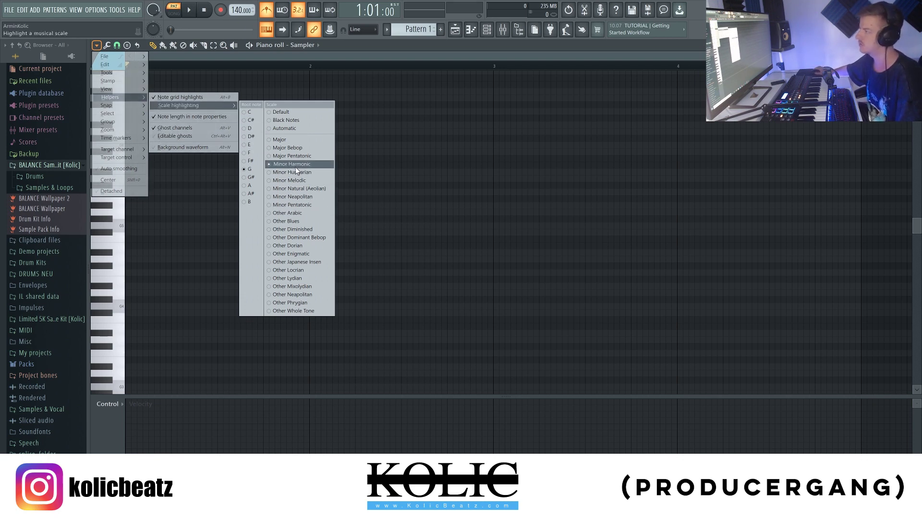
left_click(299, 192)
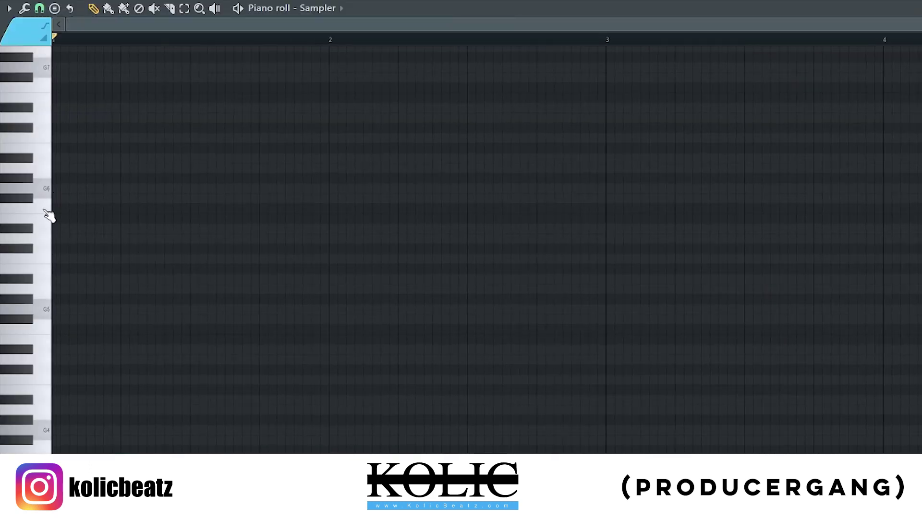
Audition the keys around G6 and D7 on the piano roll keyboard to examine the highlighted scale
scroll(77, 202, "down", 2)
left_click(47, 196)
left_click(29, 204)
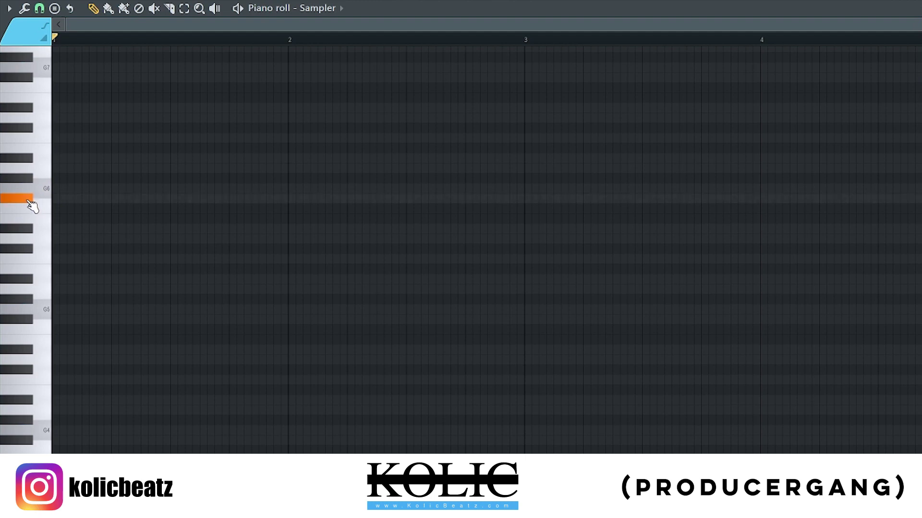
left_click(49, 173)
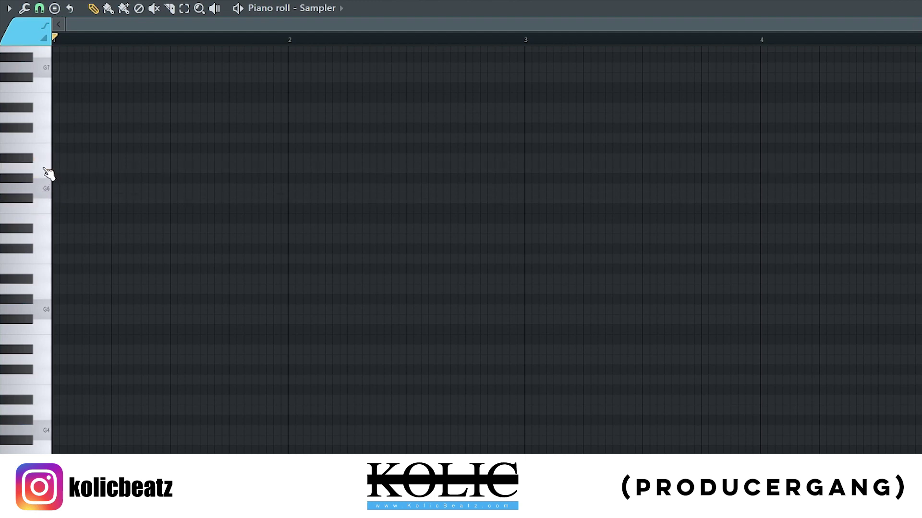
left_click(32, 159)
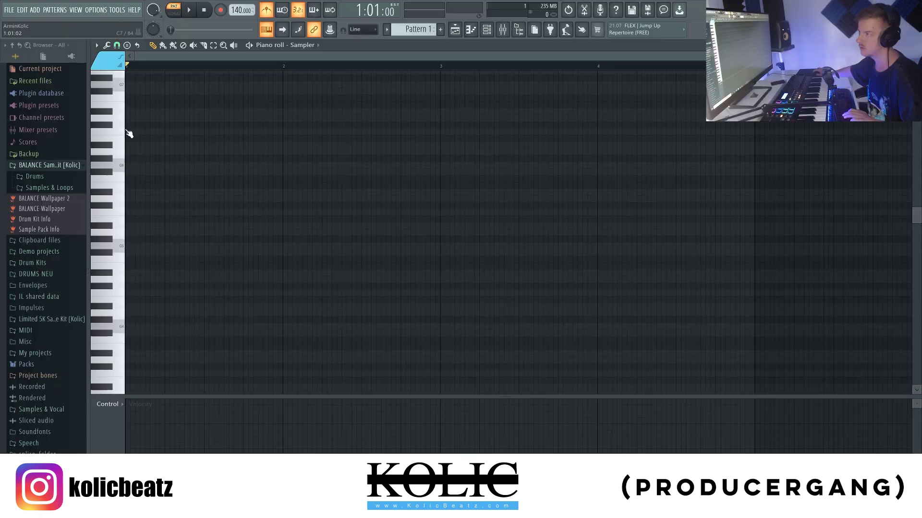
left_click(120, 119)
left_click(121, 121)
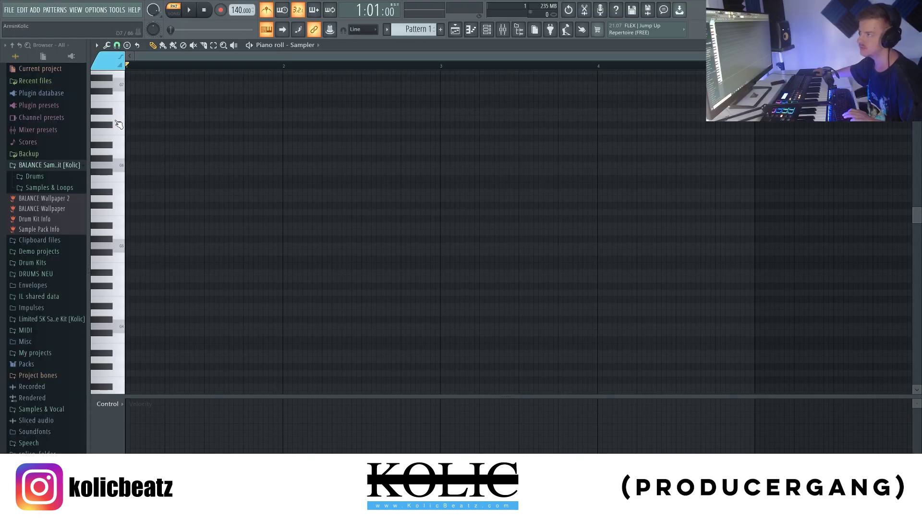
scroll(118, 124, "up", 3, "ctrl")
left_click(115, 118)
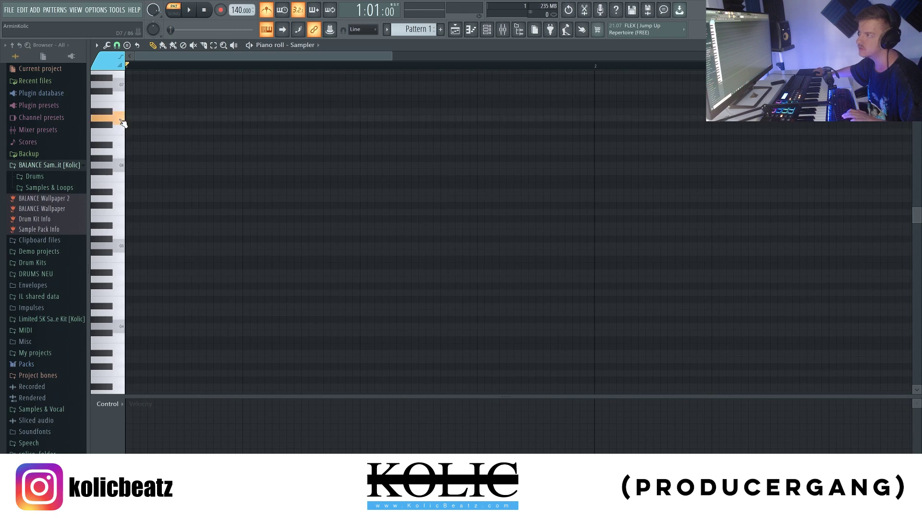
left_click(112, 118)
left_click(112, 118)
left_click(112, 168)
left_click(113, 168)
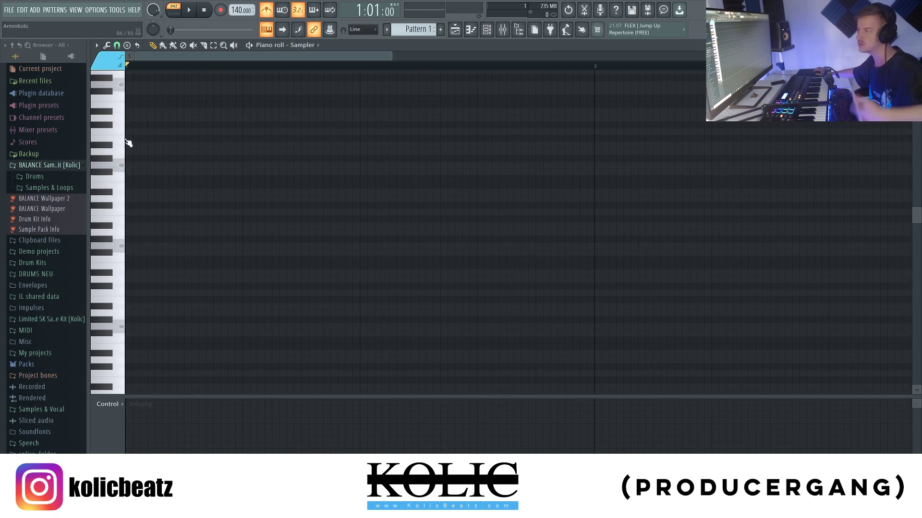
left_click(116, 169)
left_click(117, 168)
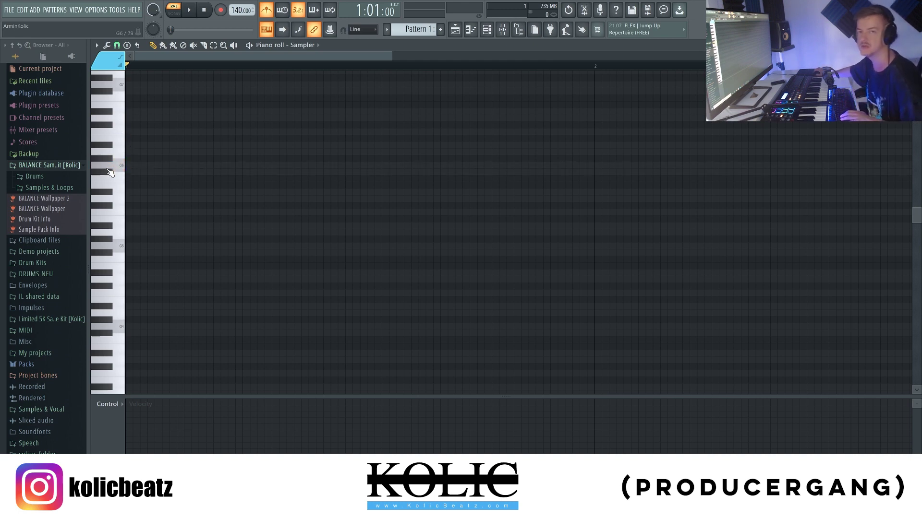
Close the Sampler's piano roll, add a ZENOLOGY instrument channel and open its piano roll
scroll(873, 136, "down", 3)
key("Escape")
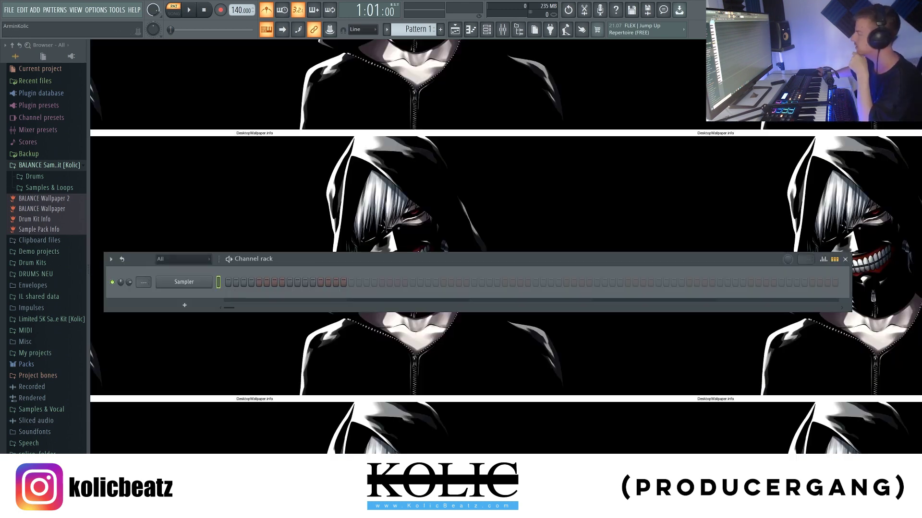
left_click(180, 306)
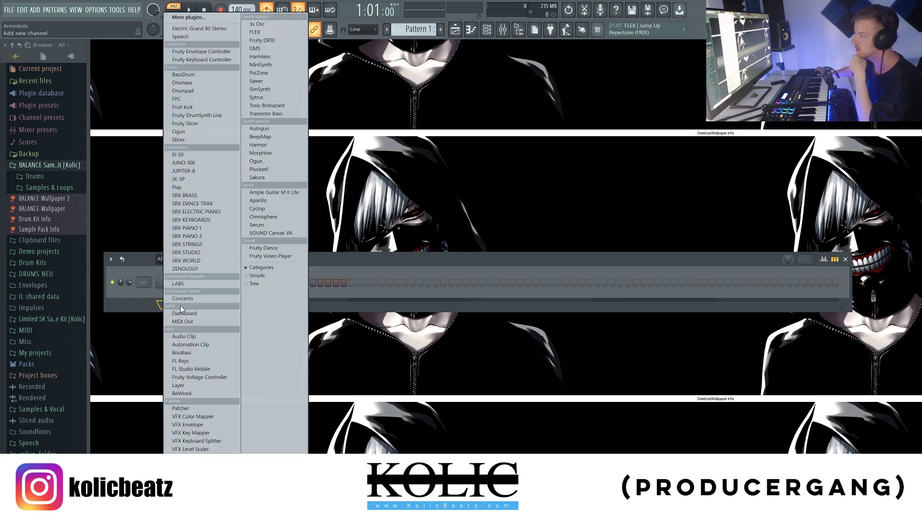
left_click(186, 269)
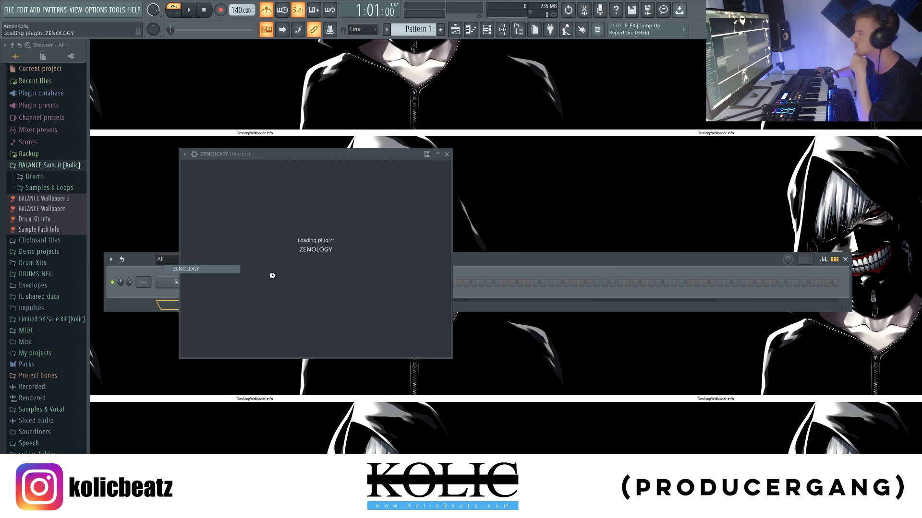
key("F7")
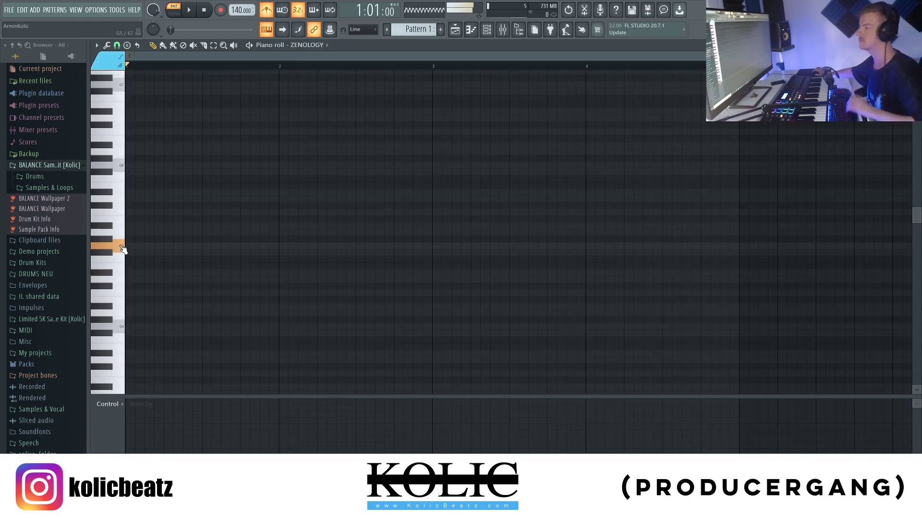
Place one-bar G5 and D5 notes at the start of bar 1 and play them back
left_click(148, 248)
key("ctrl+m")
left_click(134, 280)
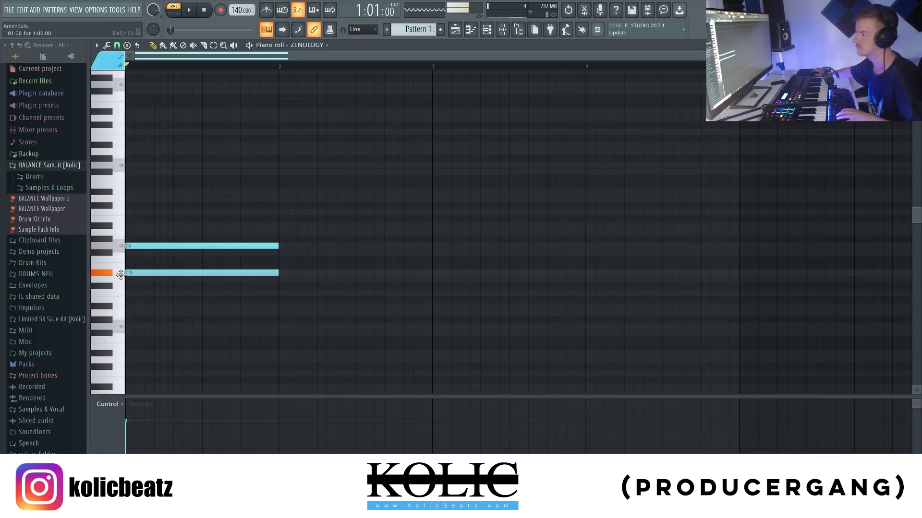
key("space")
key("space")
key("space")
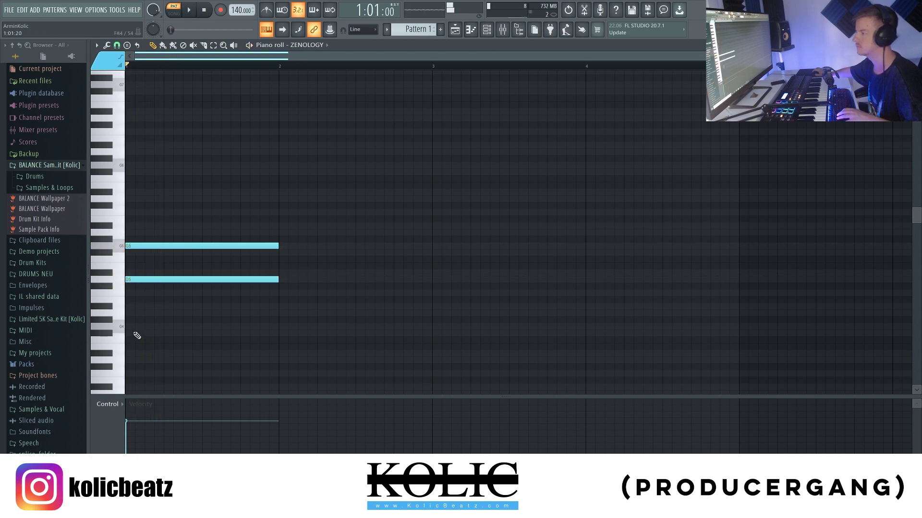
Try a one-bar G4 note below G5 and D5 in bar 1, play the chord and undo the note
left_click(135, 327)
key("space")
scroll(127, 333, "up", 3)
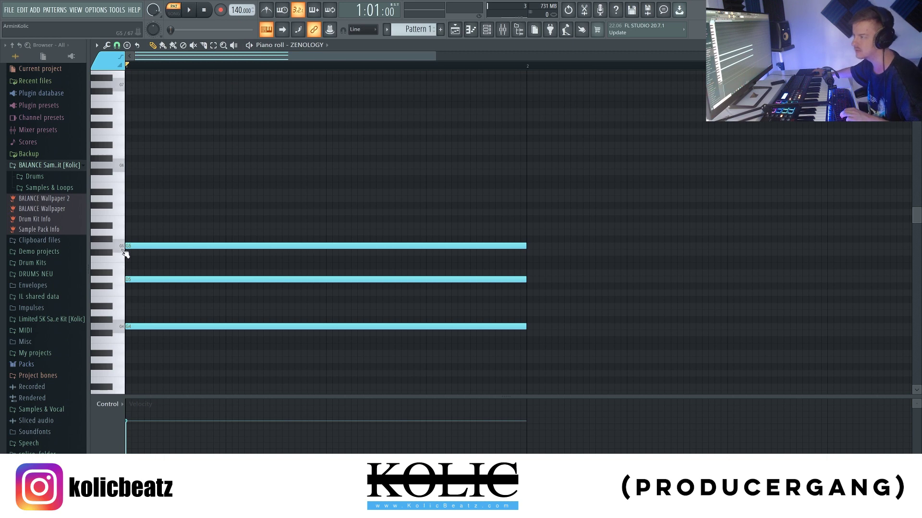
key("ctrl+z")
Play back the two-note G5 and D5 chord from the start of the pattern
scroll(166, 263, "down", 1)
scroll(166, 262, "down", 1)
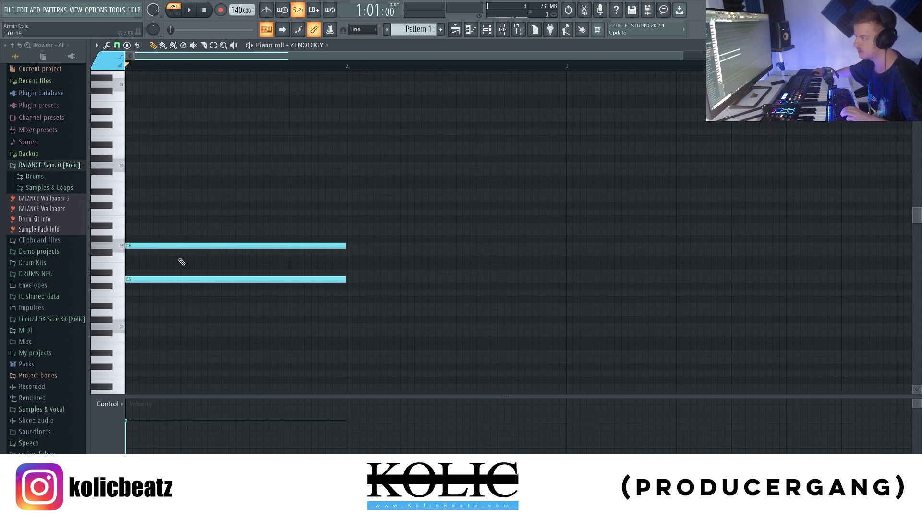
scroll(171, 261, "down", 2)
left_click(398, 63)
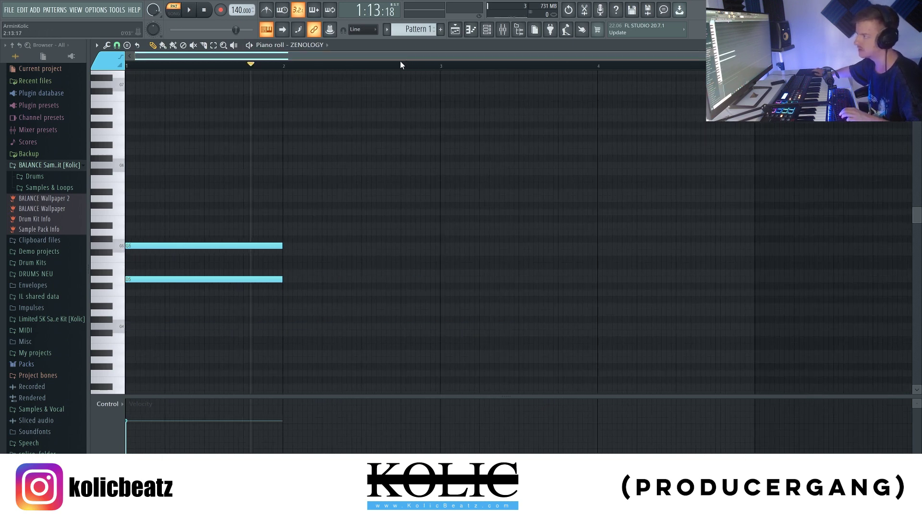
left_click(203, 12)
key("space")
key("space")
key("space")
key("space")
Add a one-bar G4 note below G5 and D5 in bar 1 and play the chord
scroll(125, 249, "up", 2)
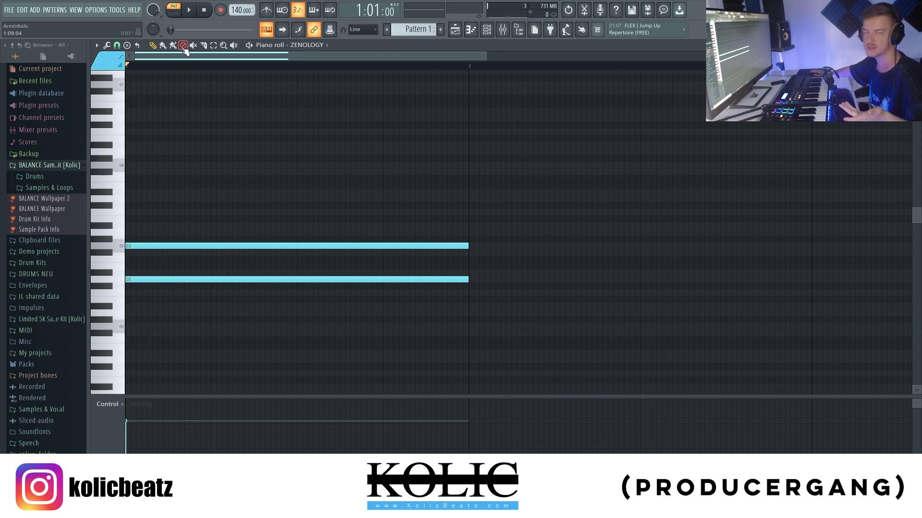
left_click(141, 328)
key("space")
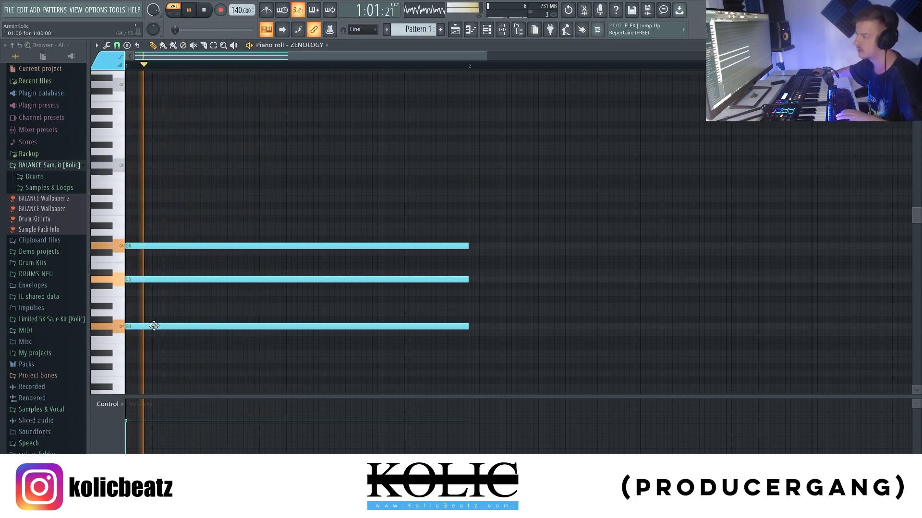
key("space")
scroll(154, 324, "down", 3, "ctrl")
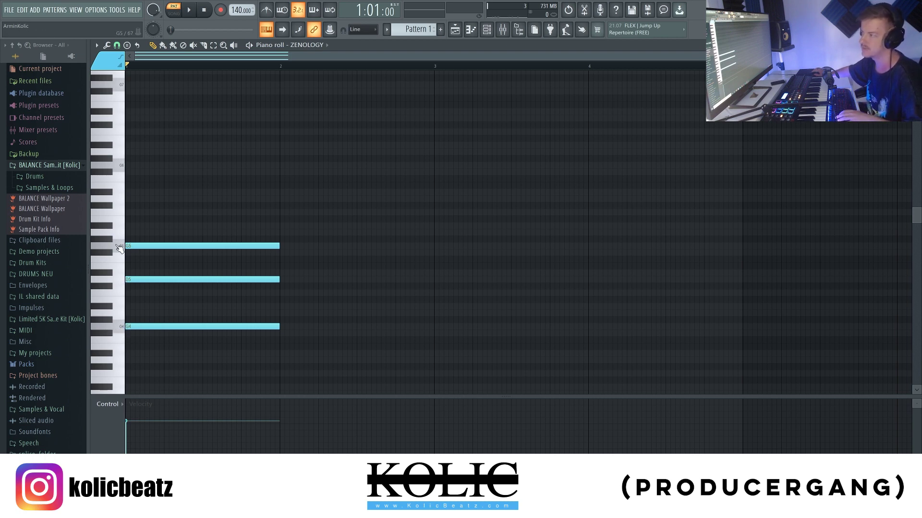
Build the second chord in bar 2 from one-bar F#5, C5 and F#4 notes
scroll(120, 225, "down", 3)
scroll(144, 168, "up", 3)
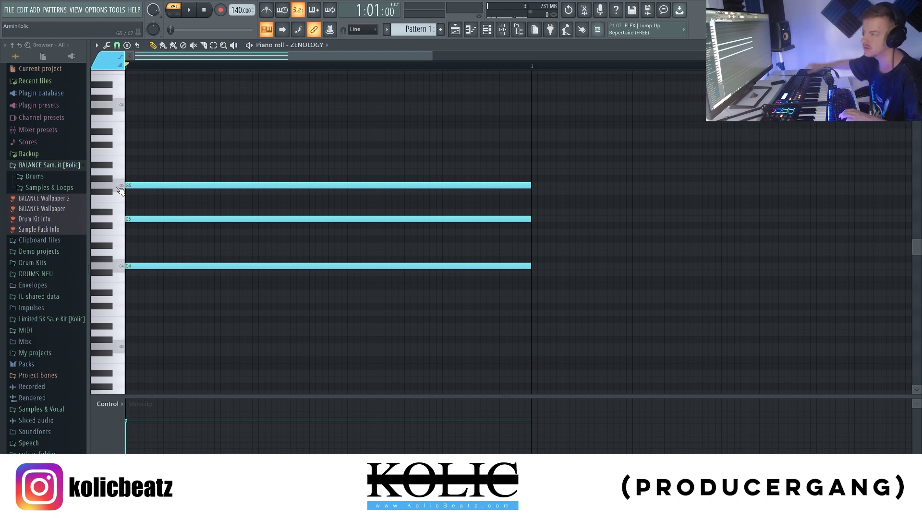
scroll(127, 198, "down", 2)
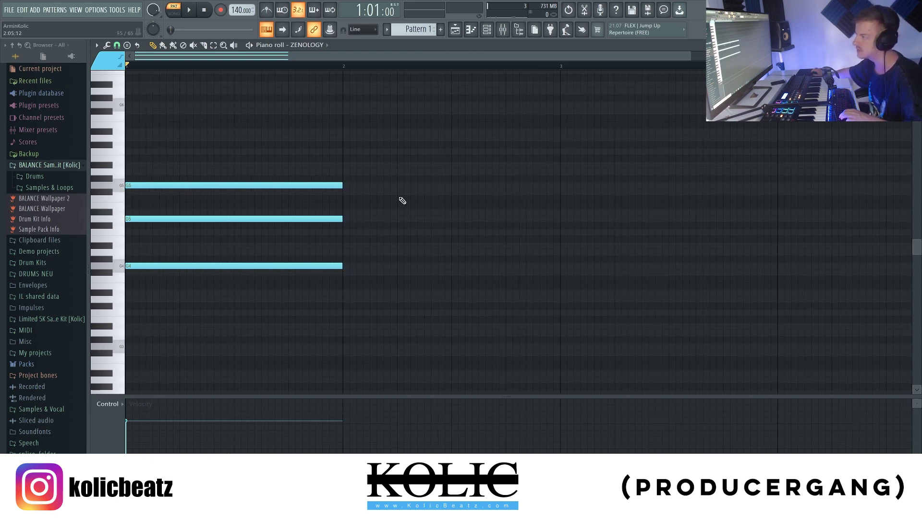
left_click(344, 192)
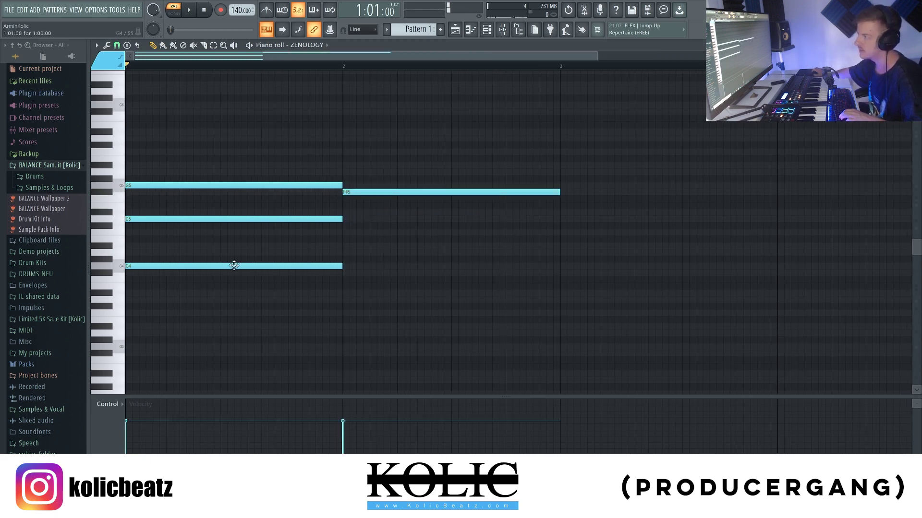
left_click(344, 233)
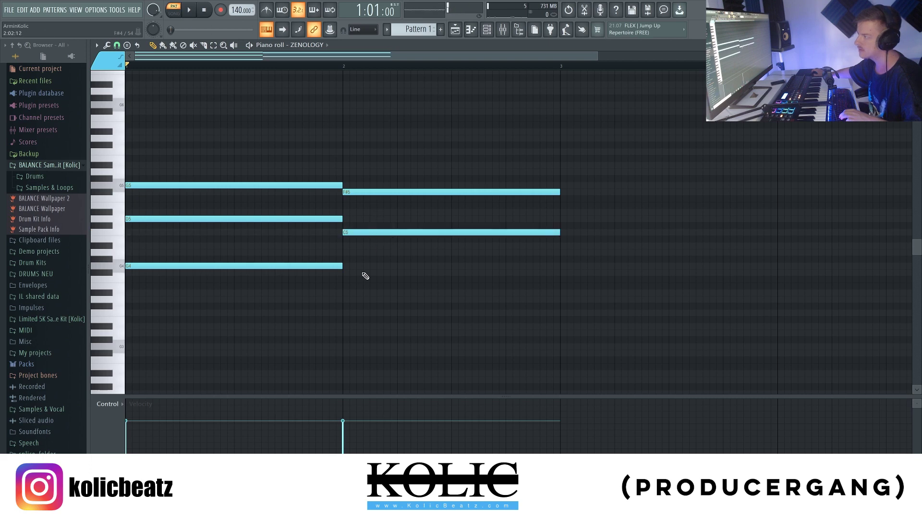
left_click(346, 273)
Compare the top notes G5 and F#5 with the bass notes G4 and F#4 by selecting them, and clear the selection
scroll(384, 288, "down", 2)
mouse_move(246, 163)
left_mouse_down()
mouse_move(299, 207)
mouse_move(268, 205)
left_mouse_up()
left_click_drag(257, 251, 249, 294)
scroll(288, 281, "up", 2)
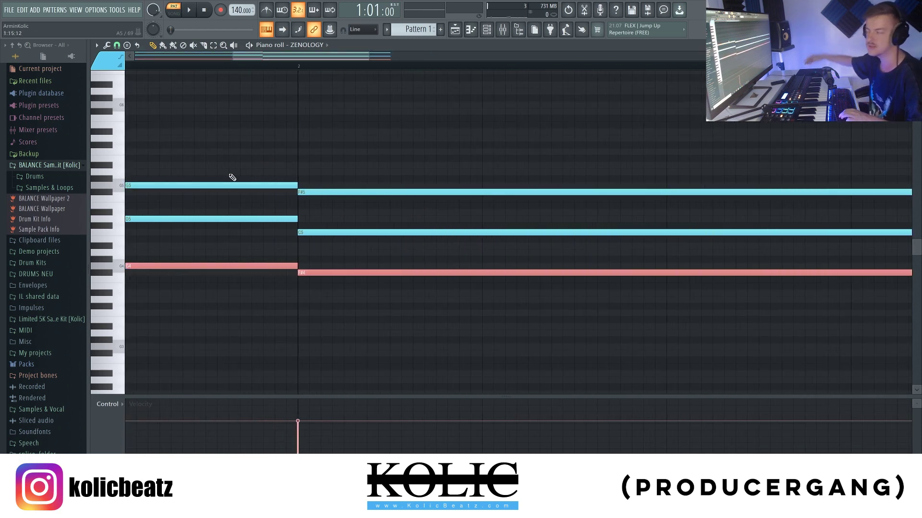
key("ctrl+z")
Play the first two chords, build a third in bar 3 from one-bar G5, D5 and A#4 notes, and play the progression
scroll(370, 223, "down", 2)
key("space")
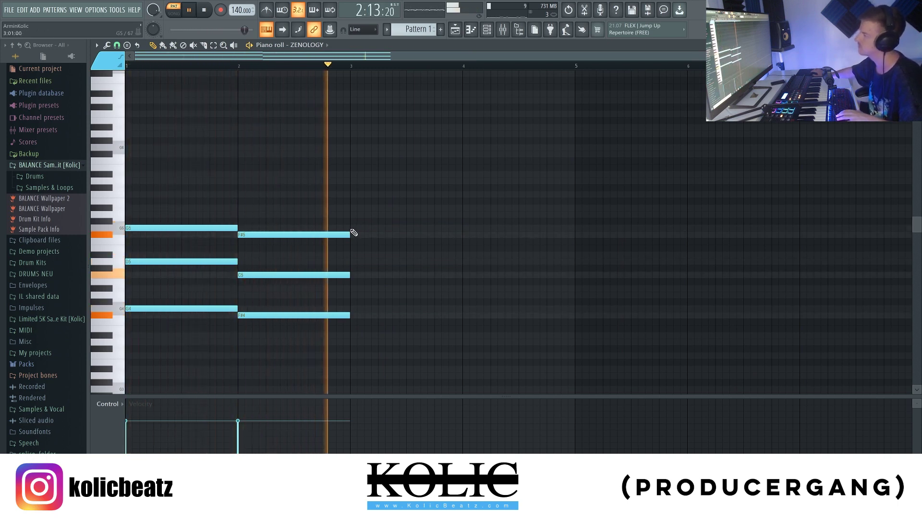
left_click(358, 229)
key("space")
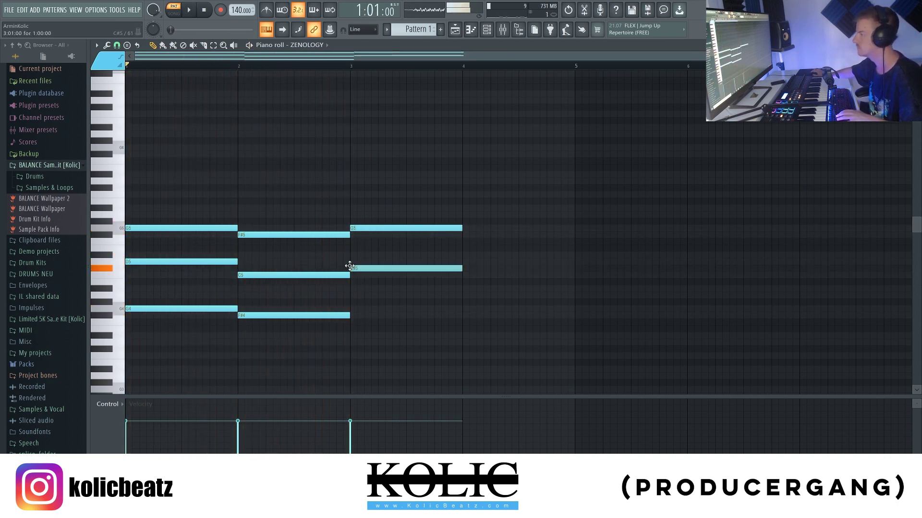
left_click(368, 276)
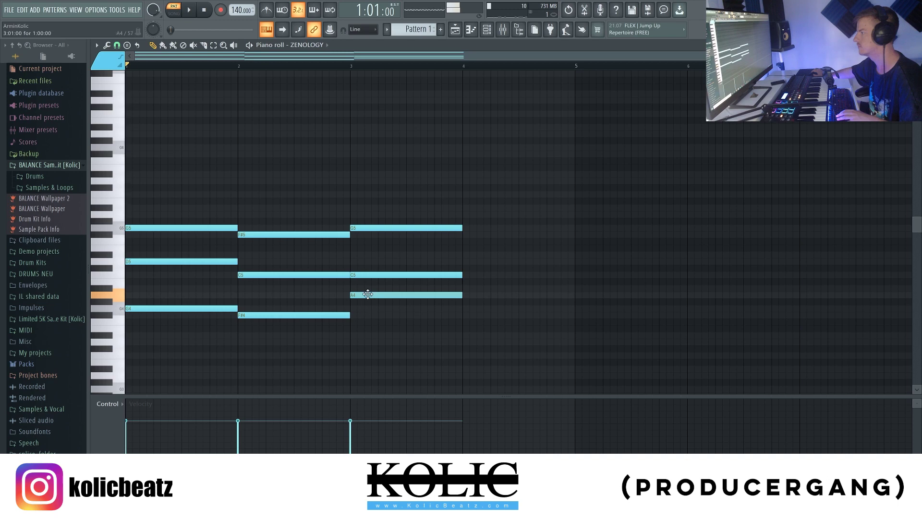
left_click_drag(371, 262, 367, 262)
key("space")
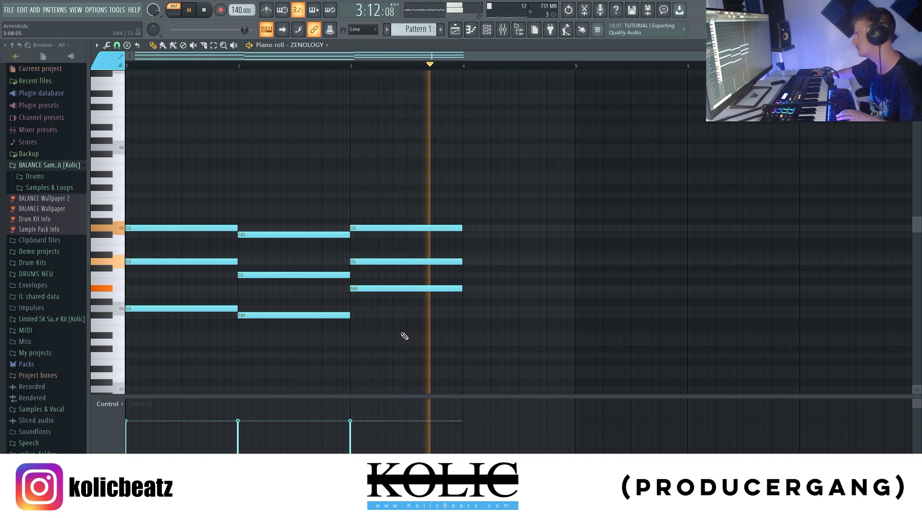
key("space")
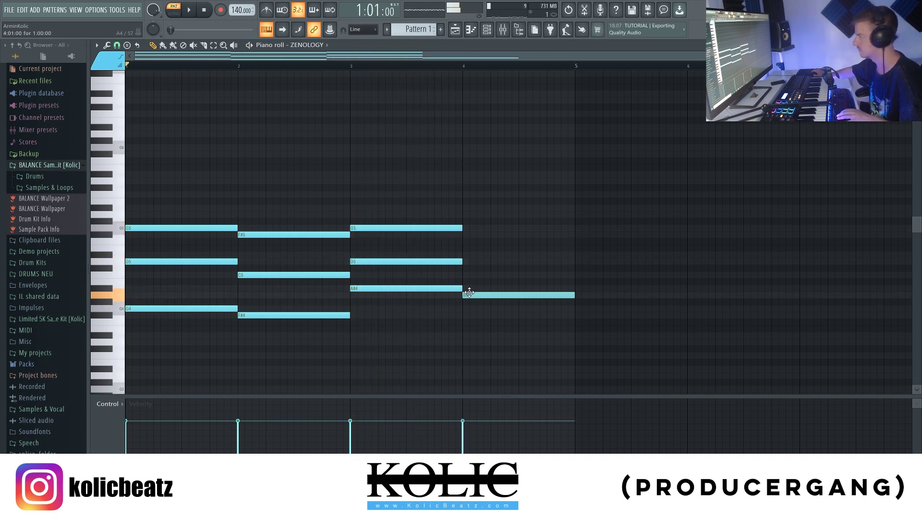
Add one-bar F#5 and D5 notes above the A4 in bar 4 and play the four-chord progression
key("space")
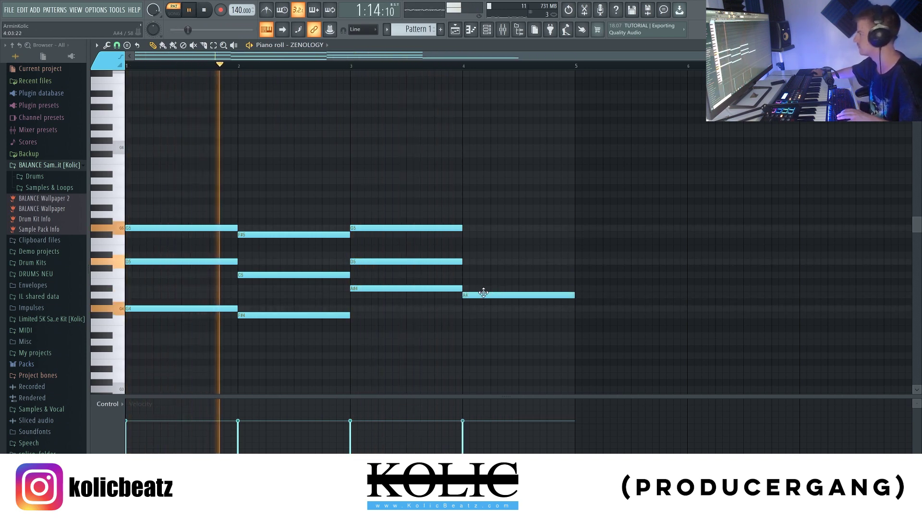
left_click(468, 235)
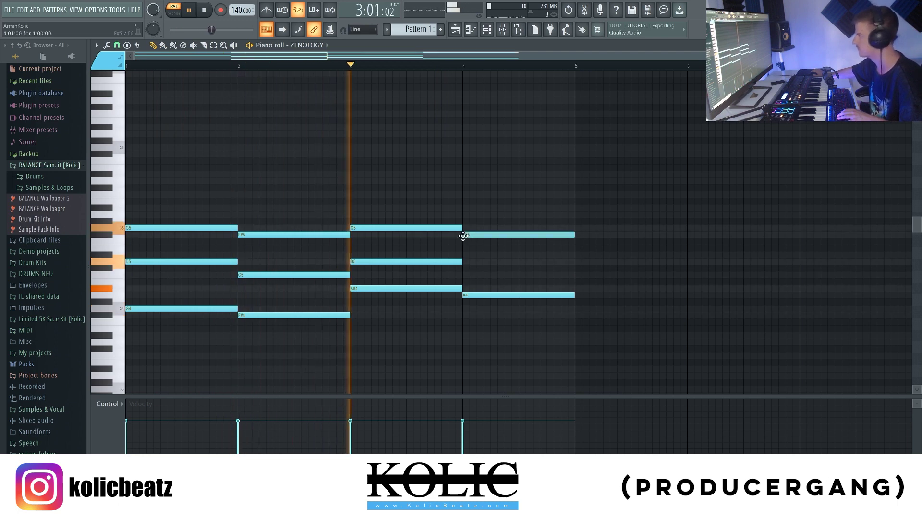
key("space")
left_click(466, 261)
key("space")
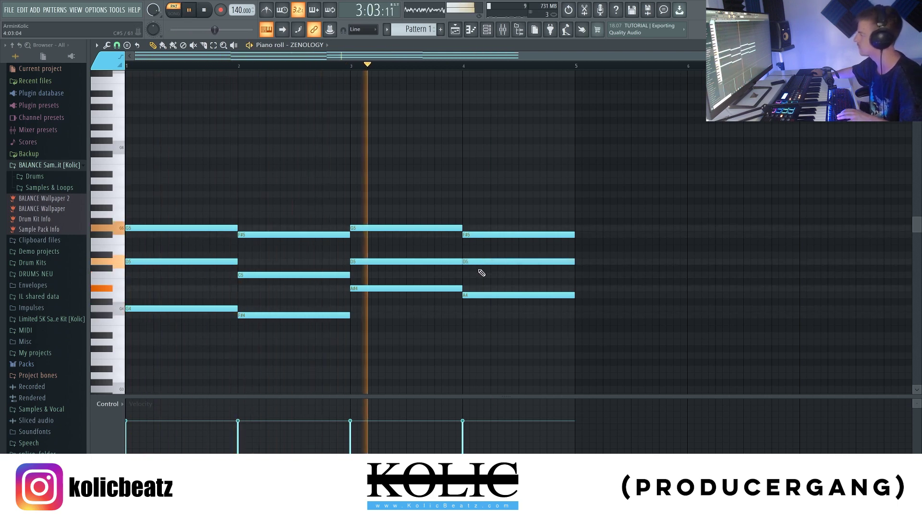
scroll(480, 274, "down", 2)
key("space")
Select all the notes of the four chords to review the progression, and clear the selection
left_click_drag(563, 163, 127, 339)
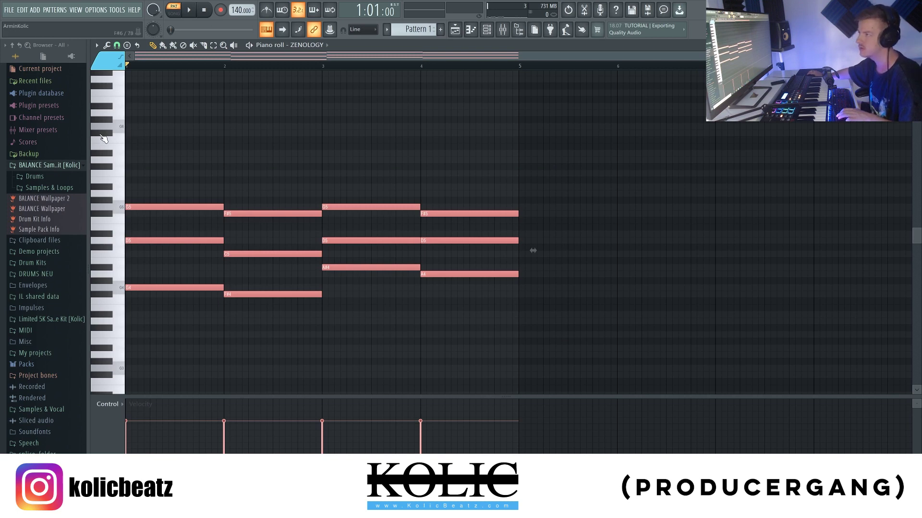
scroll(147, 151, "up", 2)
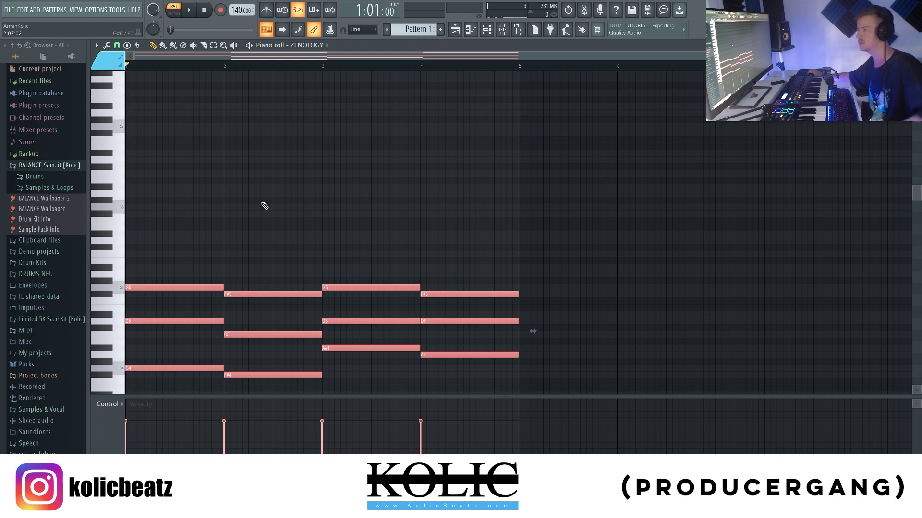
left_click(179, 296)
scroll(178, 297, "up", 1)
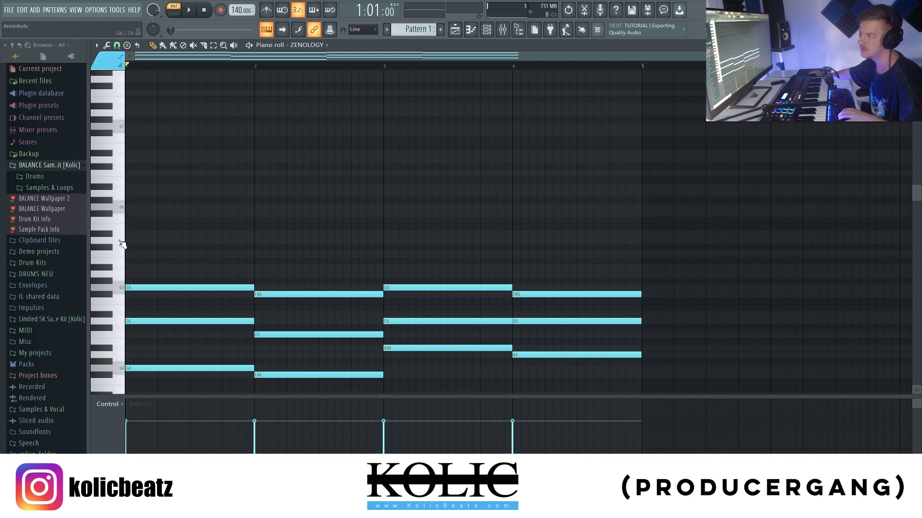
Write a descending melody over bar 1 from A#6, A6, G6 and D6, end it on a short G4, and play it
left_click(118, 210)
left_click_drag(140, 205, 136, 179)
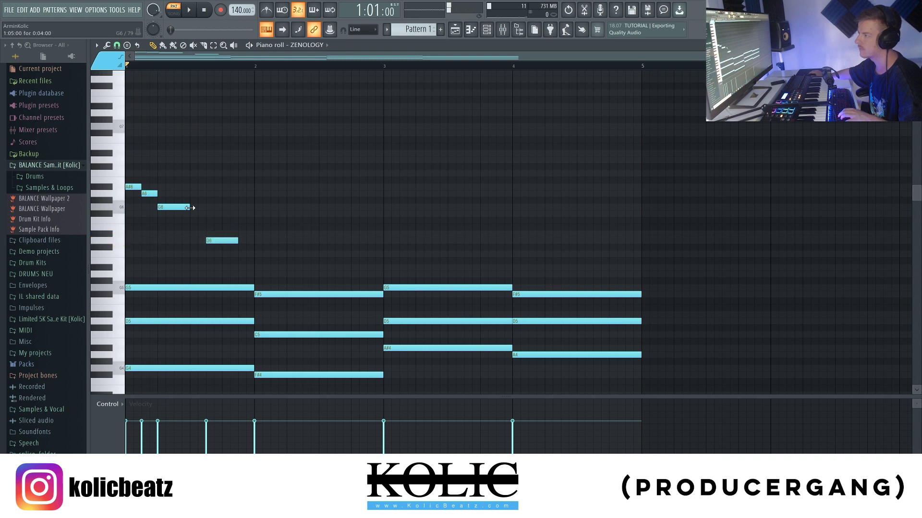
left_click_drag(194, 212, 207, 212)
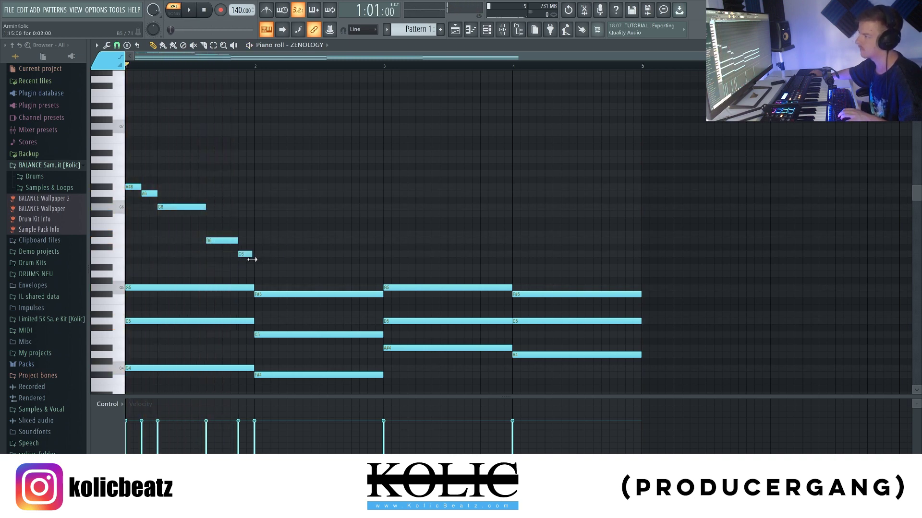
key("space")
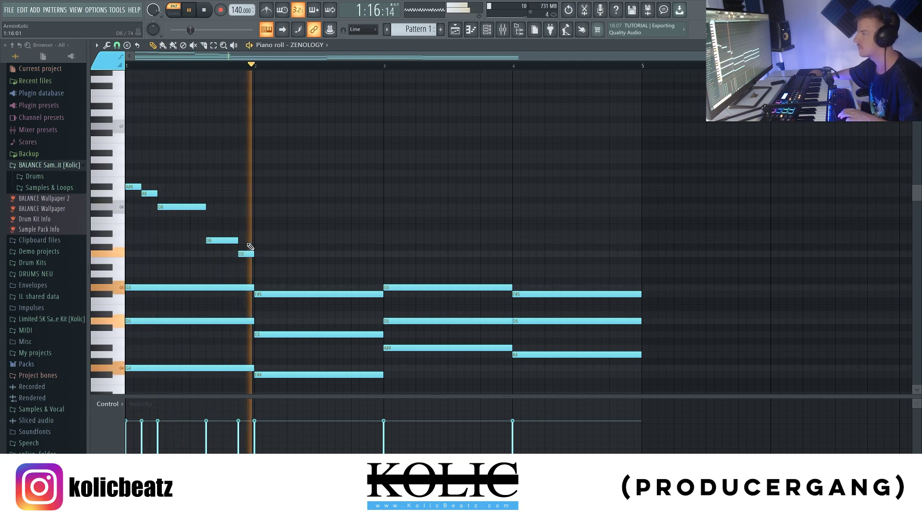
left_click_drag(247, 254, 247, 334)
key("space")
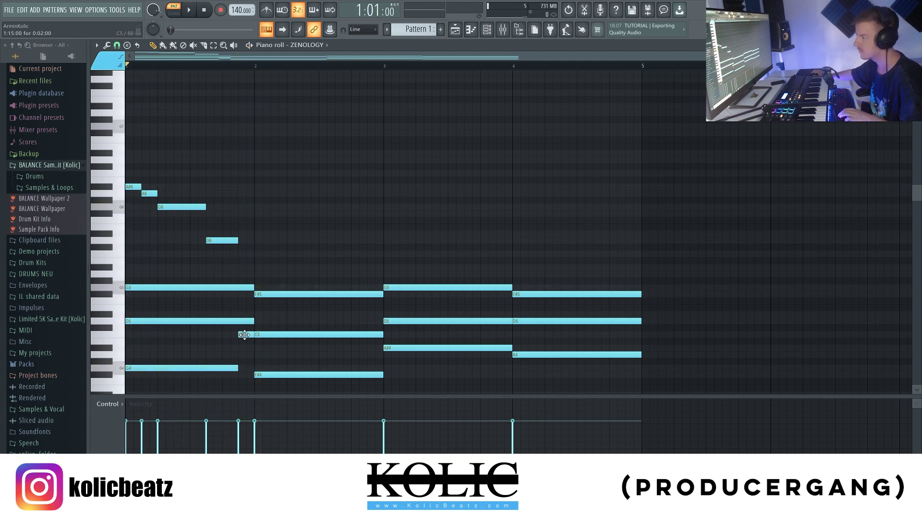
key("space")
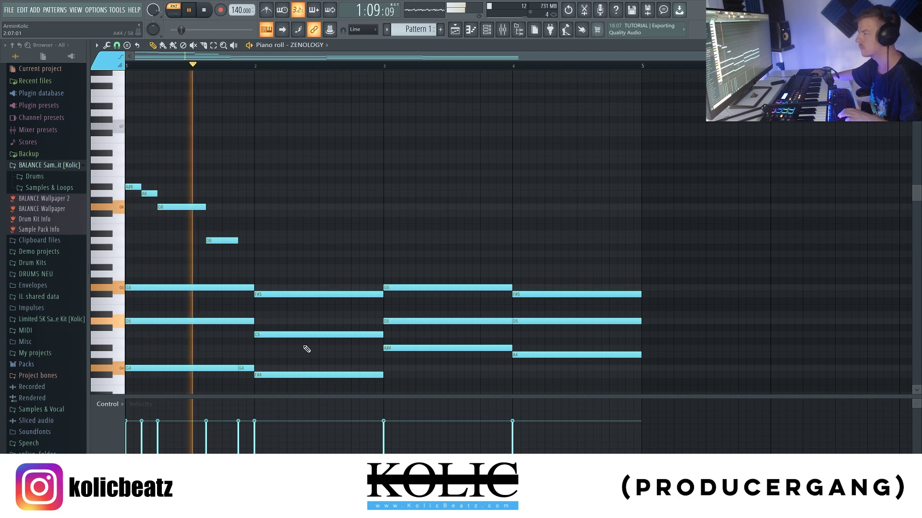
key("space")
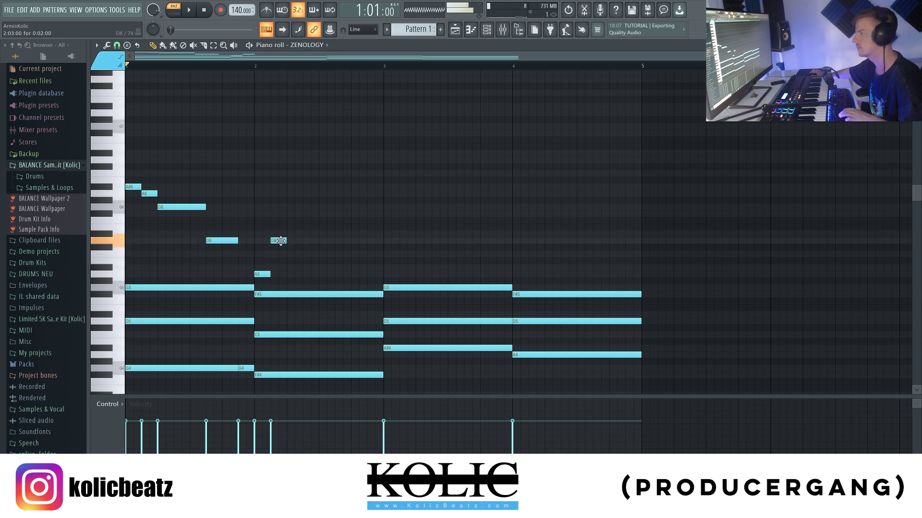
Build the bar 2 melody from short A5 and D6 notes, a six-step D#6 and a four-step D6, and play it
key("space")
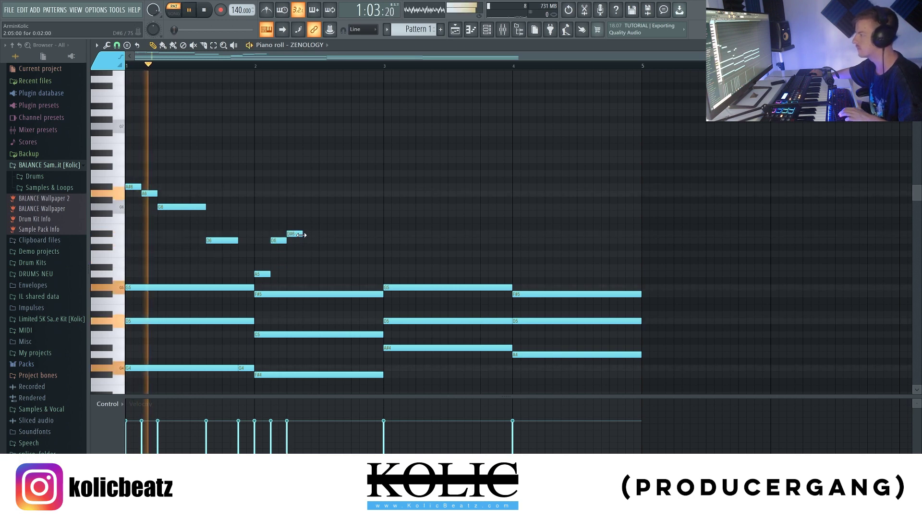
left_click_drag(302, 236, 317, 237)
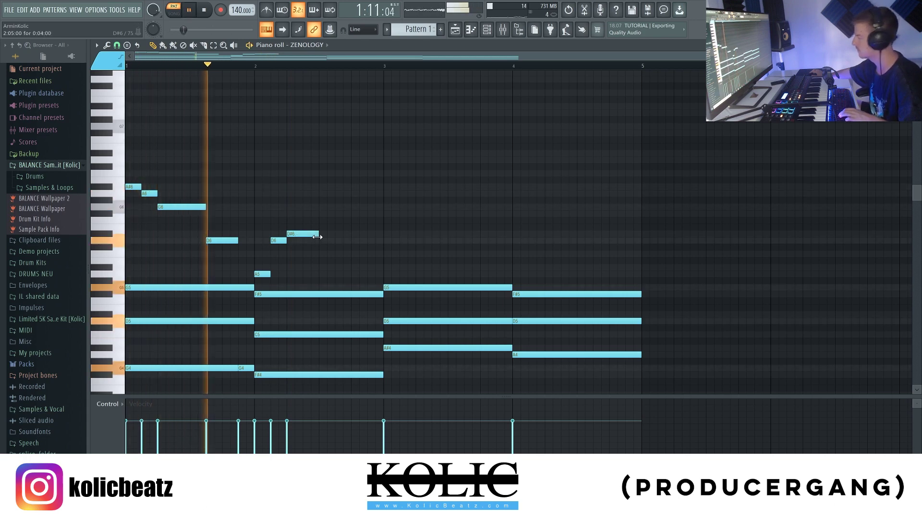
key("space")
left_click(336, 241)
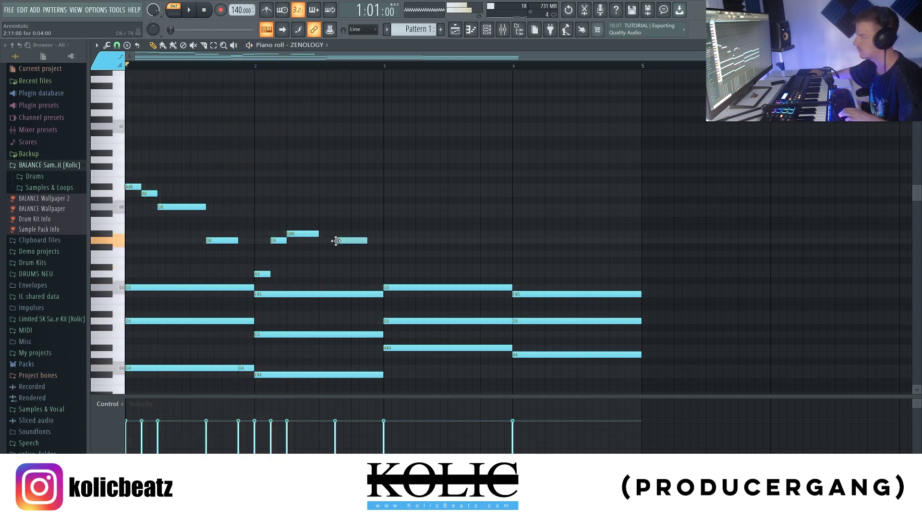
key("space")
left_click_drag(319, 236, 334, 237)
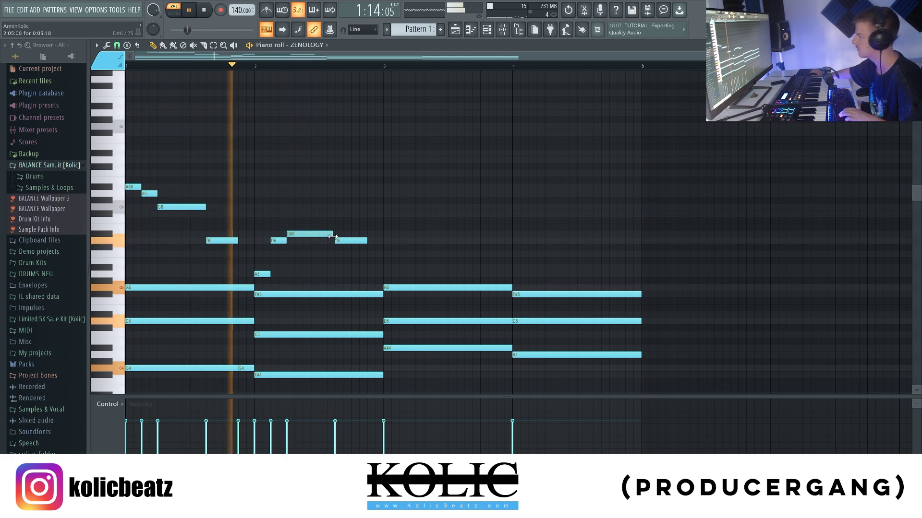
key("space")
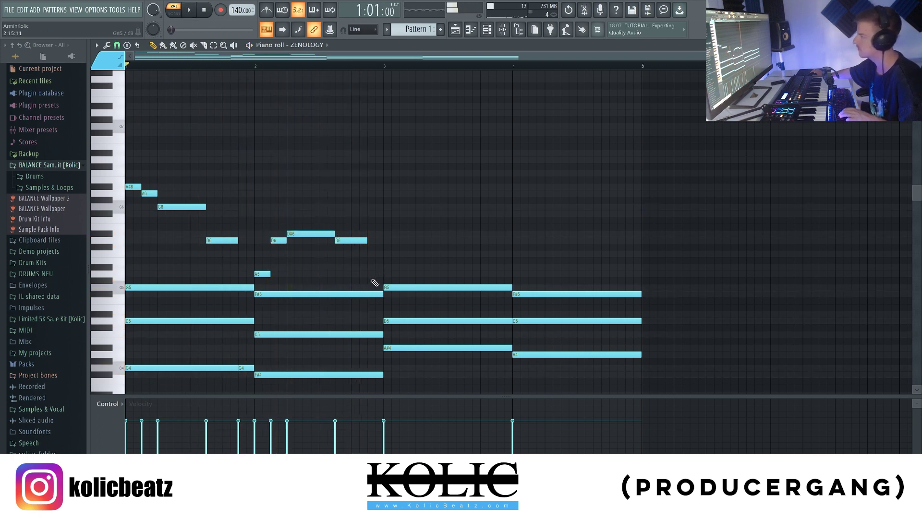
Repeat the bar 2 melody in bar 3, with a short G4 closing each of the two bars, and play the pattern
right_click(391, 278)
scroll(390, 282, "down", 2)
left_click_drag(302, 216, 231, 278)
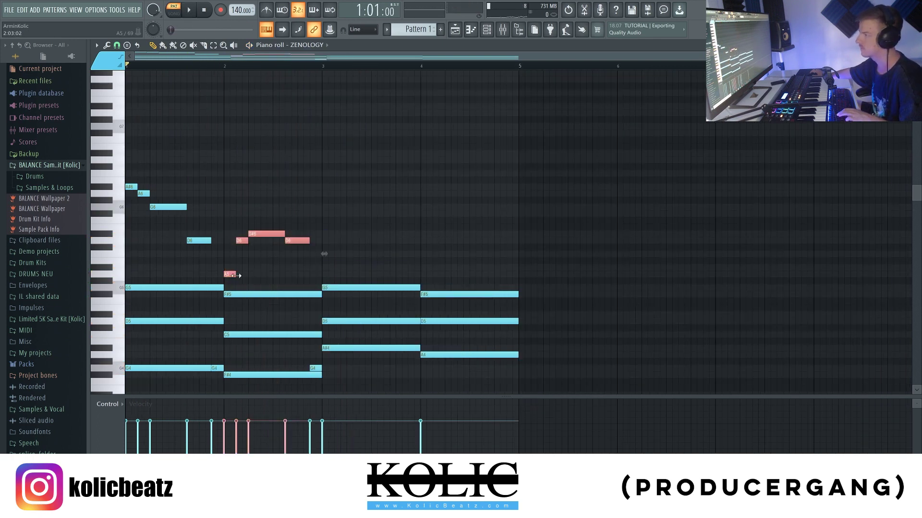
key("space")
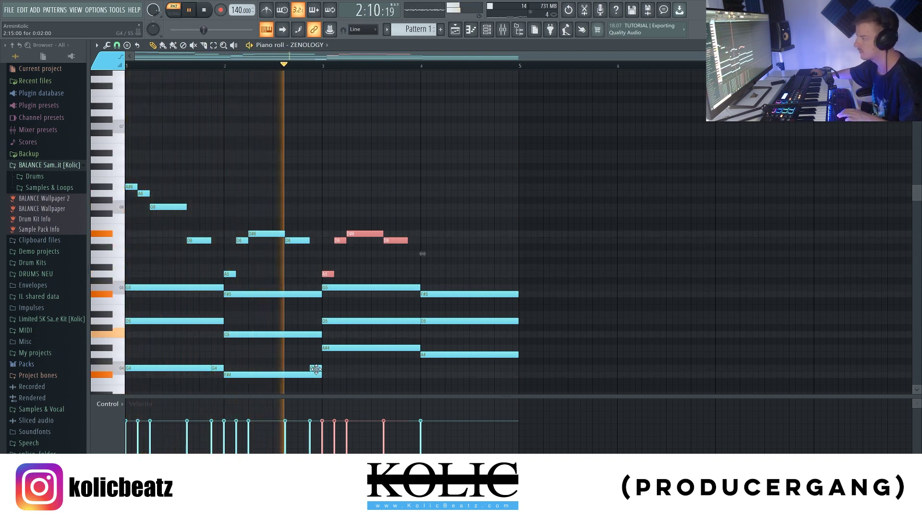
left_click(408, 368)
left_click_drag(408, 372, 415, 372)
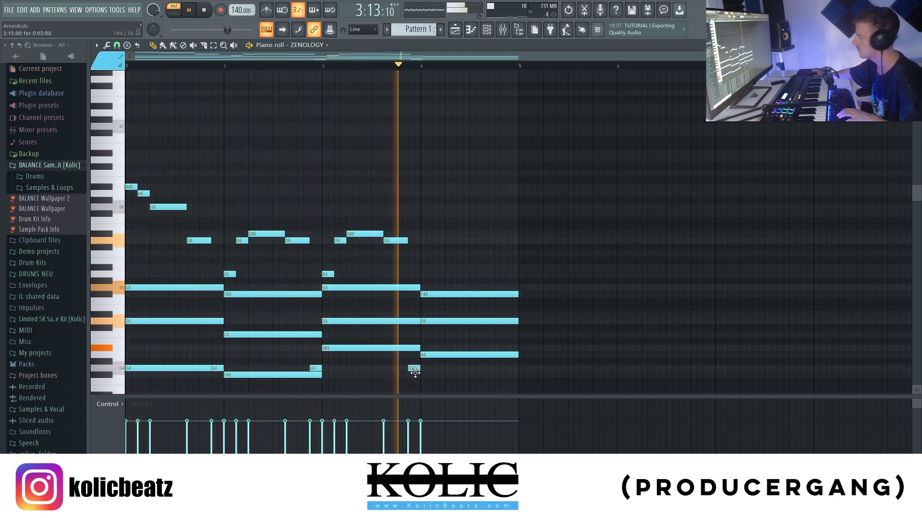
key("space")
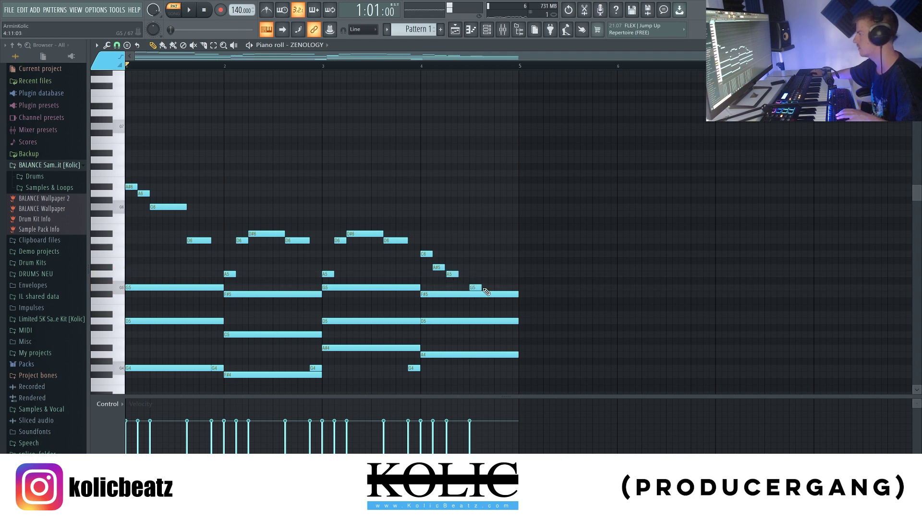
Write C6, A#5, A5 and F#5 as the bar 4 melody, use D5, A4, F#4 and D4 as the bar-end notes, and play the pattern
key("space")
left_click_drag(480, 287, 518, 288)
left_click_drag(457, 274, 481, 276)
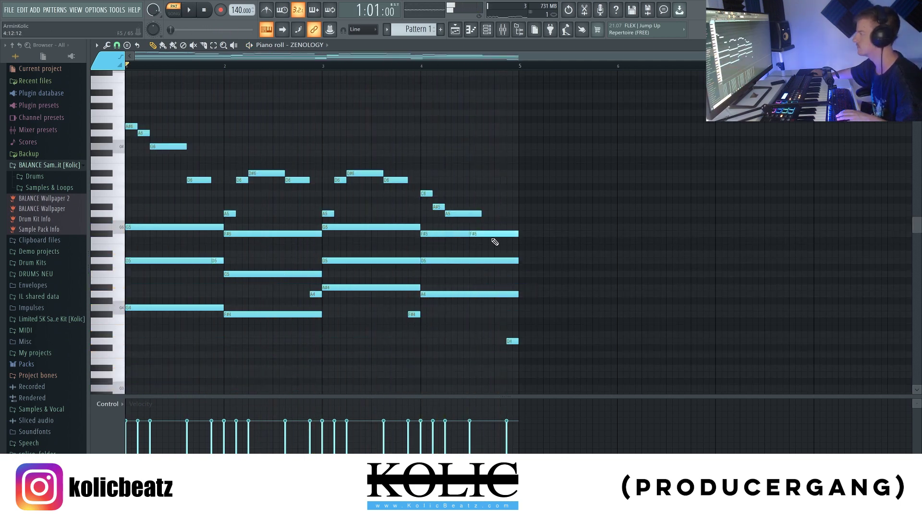
key("space")
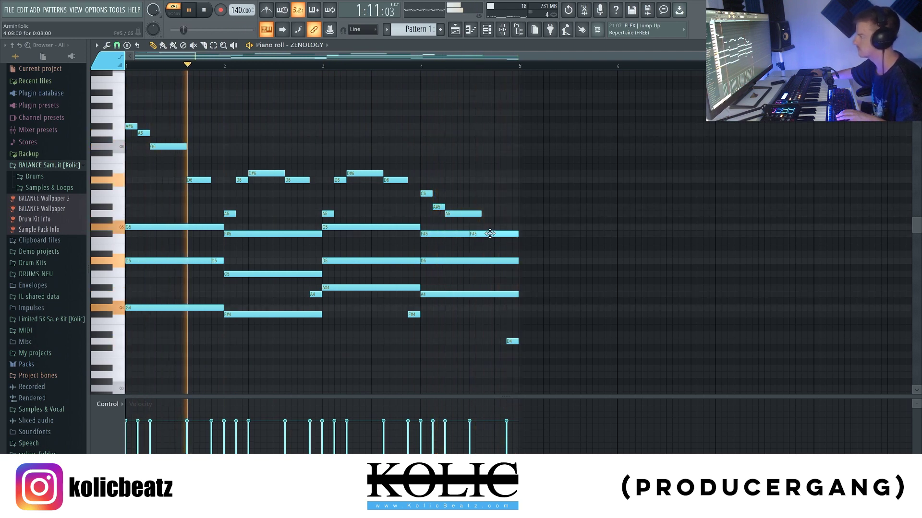
key("space")
Add a harmony line under the bar 1 melody from a short A5, a six-step A#5 and an A5 held to the bar's end
scroll(154, 146, "up", 3, "ctrl")
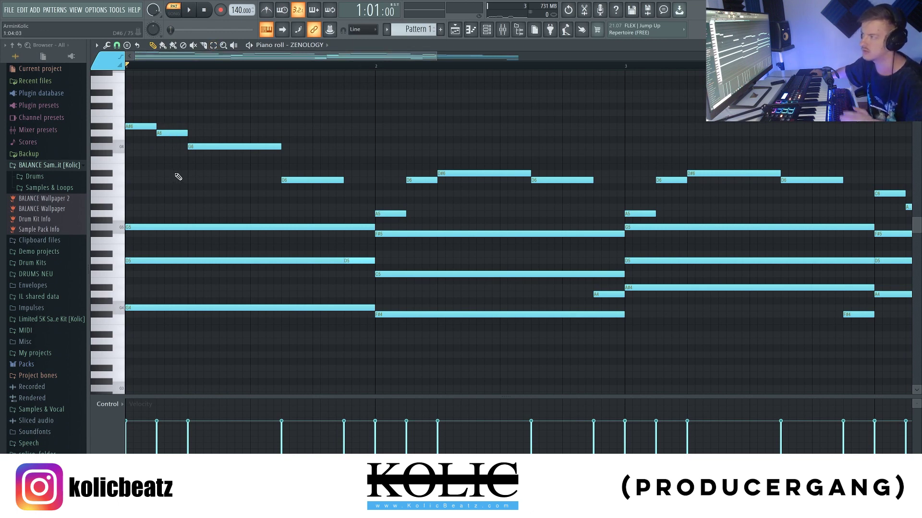
key("space")
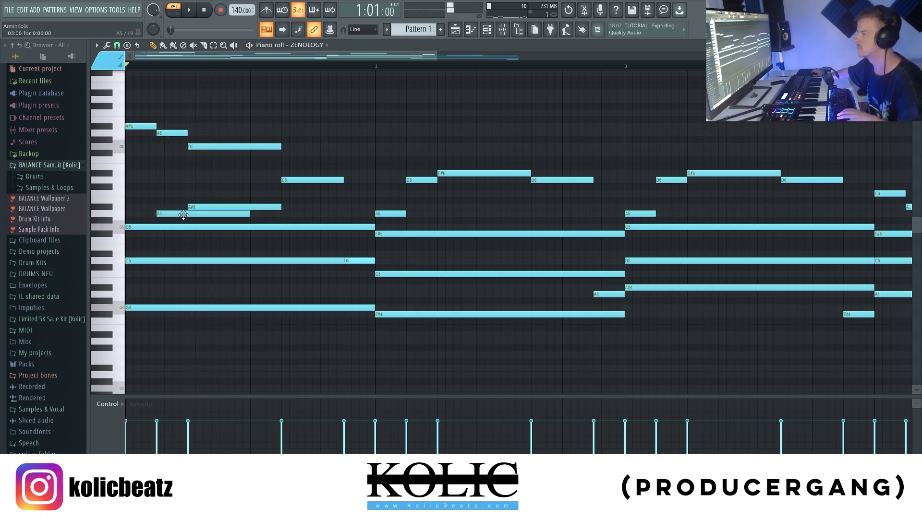
key("space")
key("space")
left_click_drag(249, 213, 188, 214)
key("space")
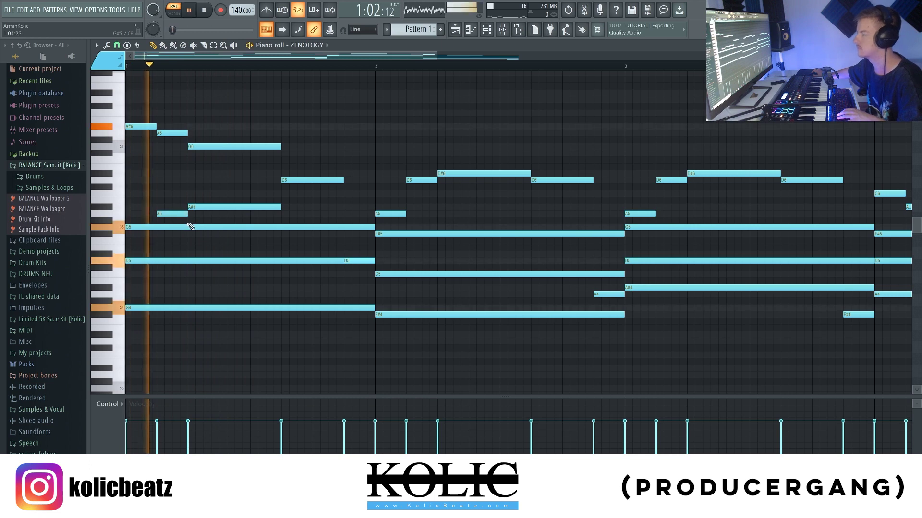
key("space")
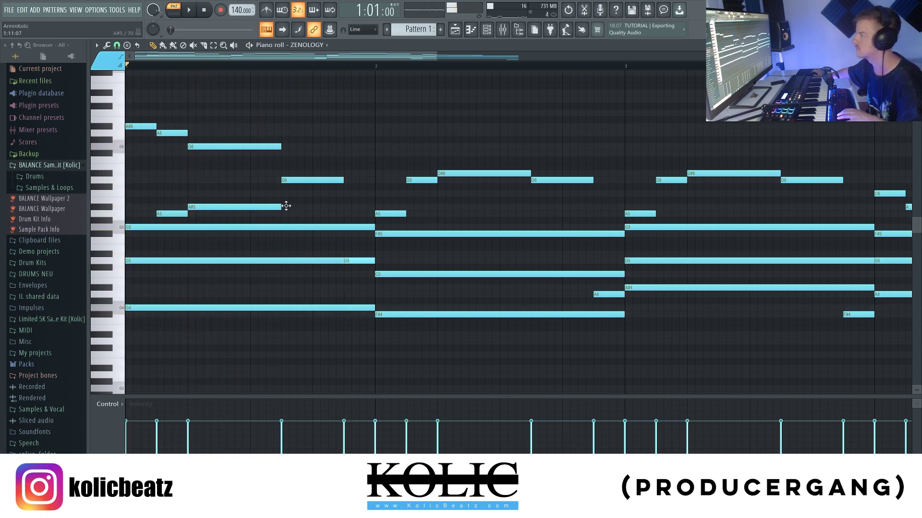
key("space")
left_click_drag(311, 214, 375, 217)
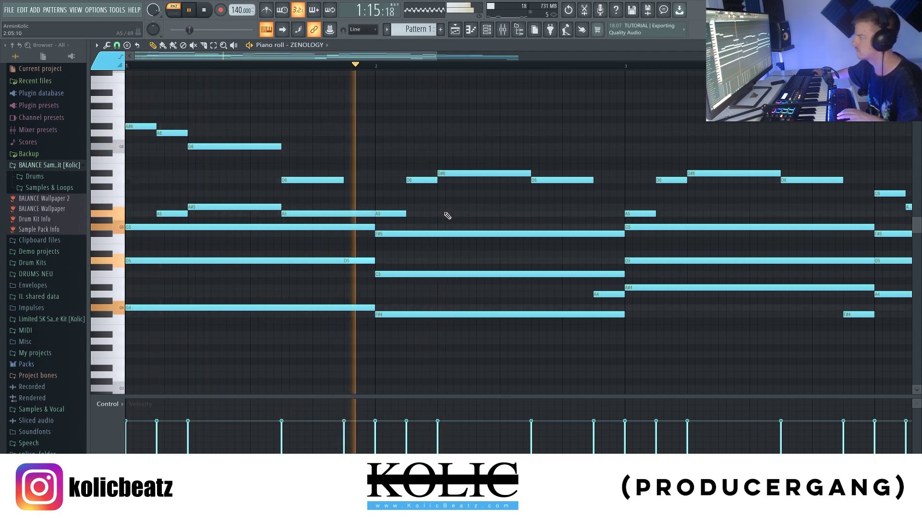
Try a harmony line of A5, A#5 and A5 notes under the bar 2 melody while playing the pattern
key("space")
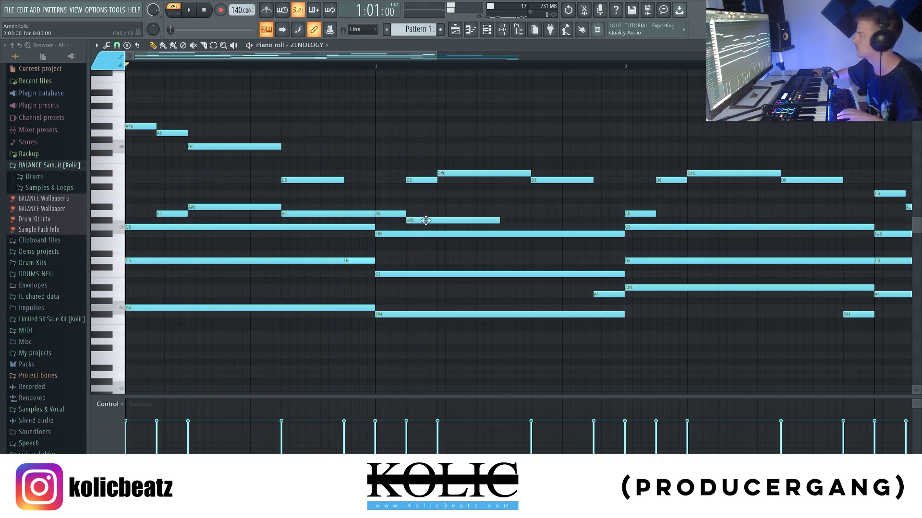
key("space")
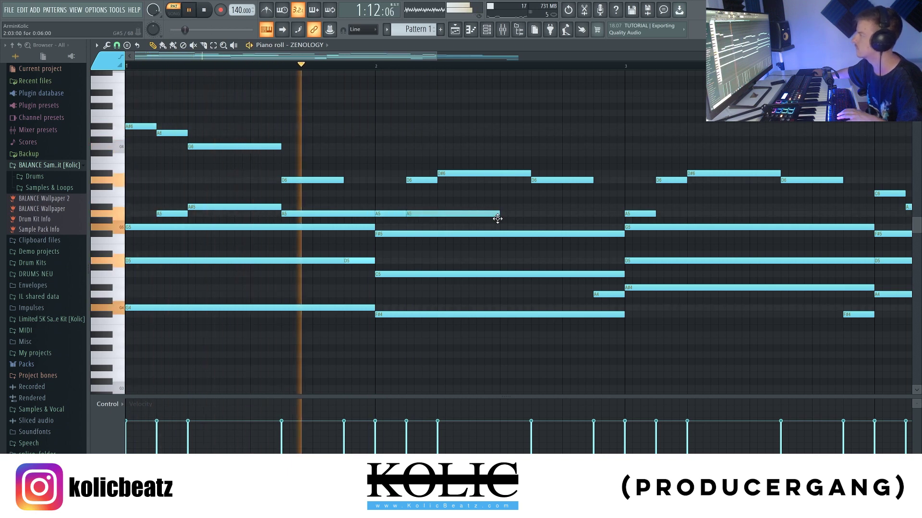
key("space")
left_click_drag(502, 220, 531, 211)
left_click(435, 207)
key("space")
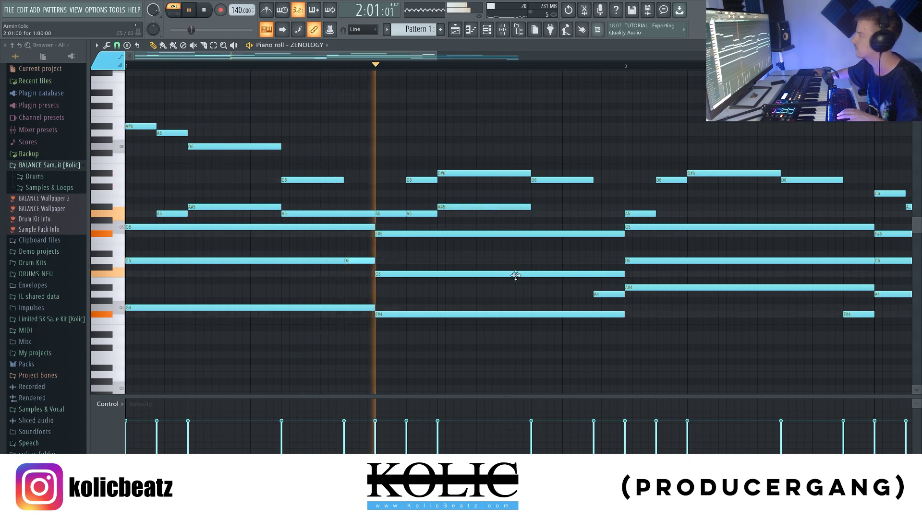
key("space")
left_click(531, 213)
Delete the A#5 and A5 harmony notes under the bar 2 melody and play the pattern
scroll(321, 206, "down", 2)
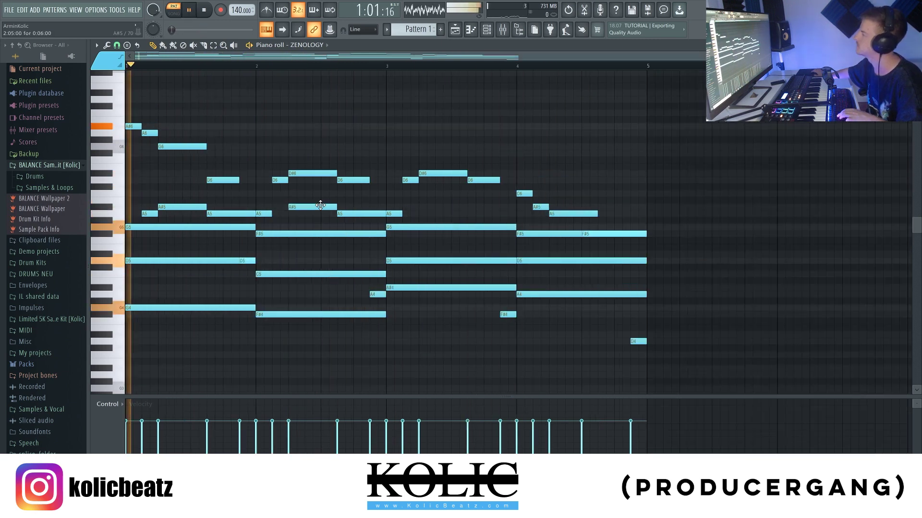
key("space")
right_click(319, 207)
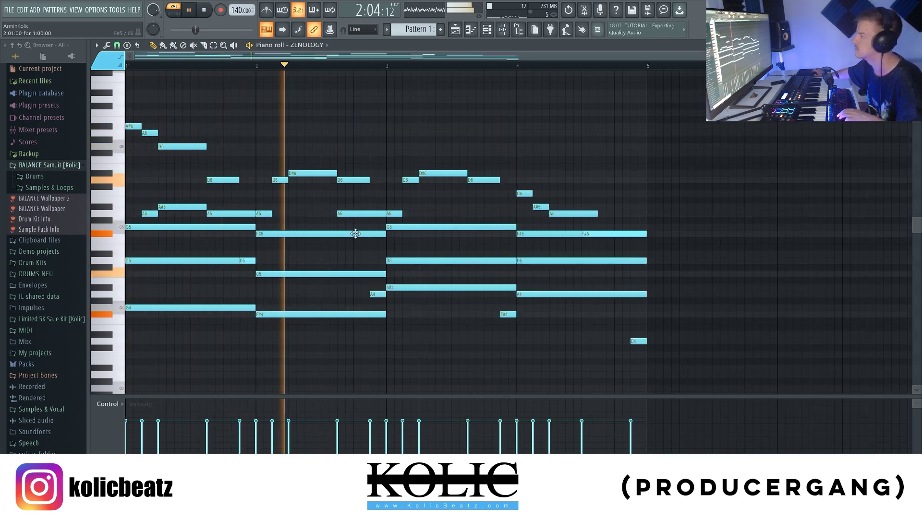
right_click(346, 213)
key("space")
key("space")
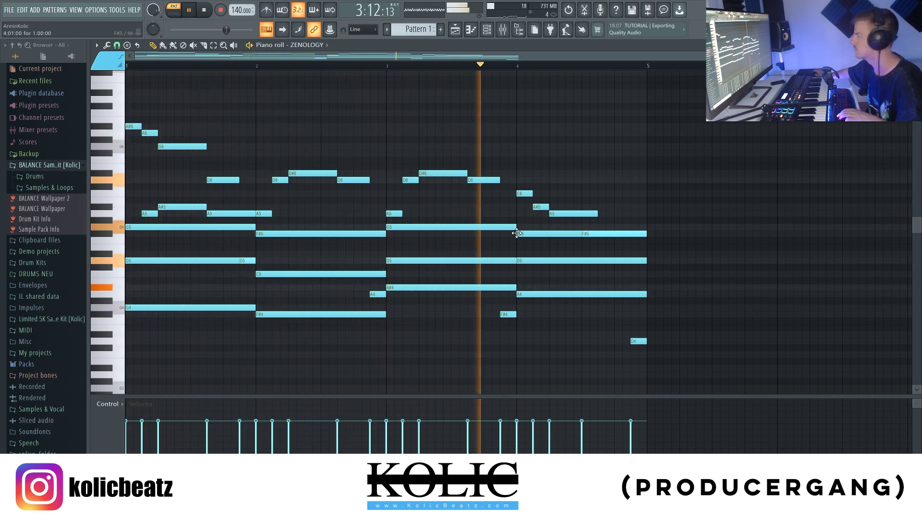
key("space")
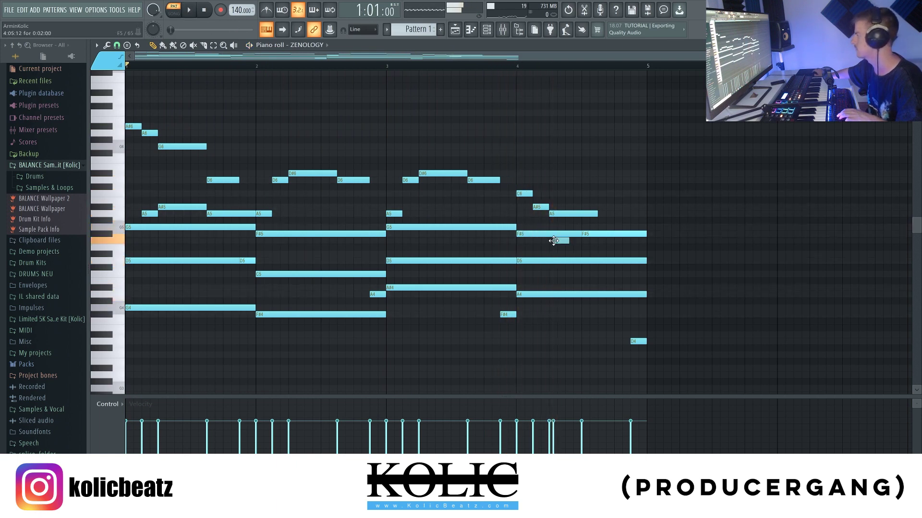
Try a C5 harmony note in bar 4 and an A#5 note under the bar 2 melody while playing the pattern
key("space")
left_click_drag(548, 279, 613, 277)
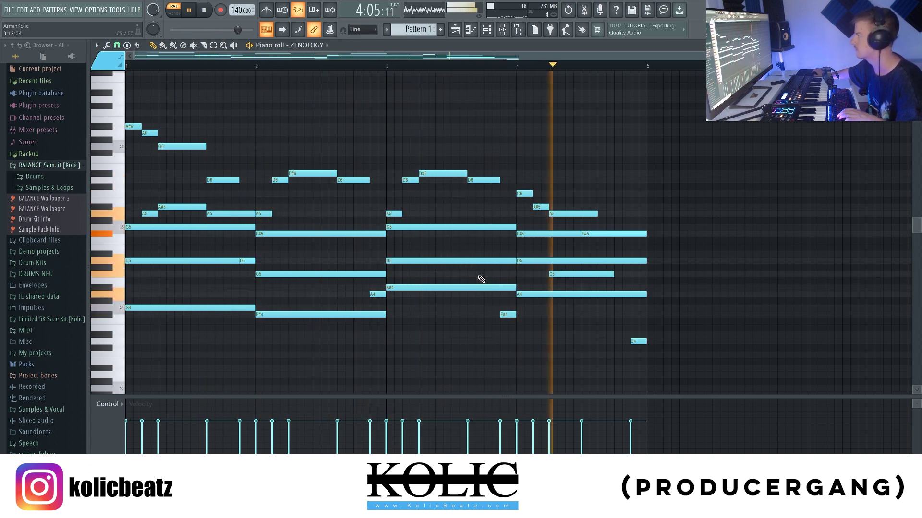
key("space")
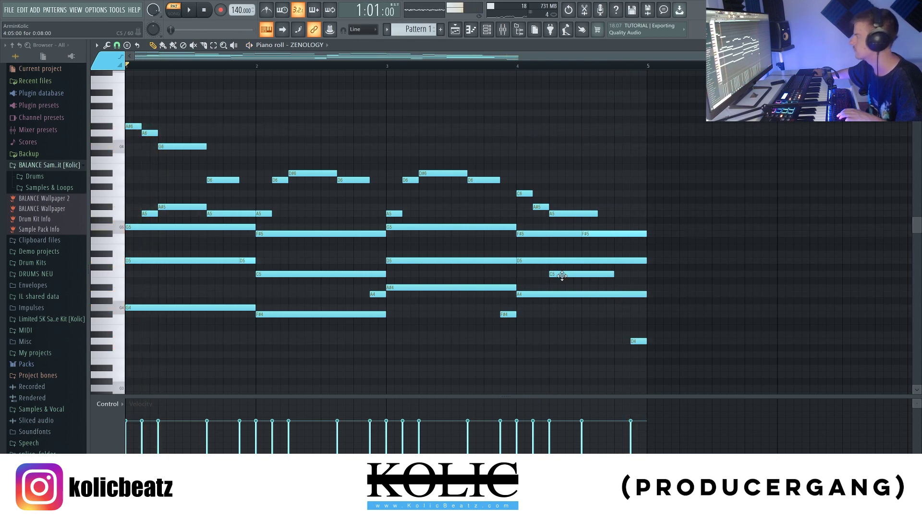
left_click(512, 66)
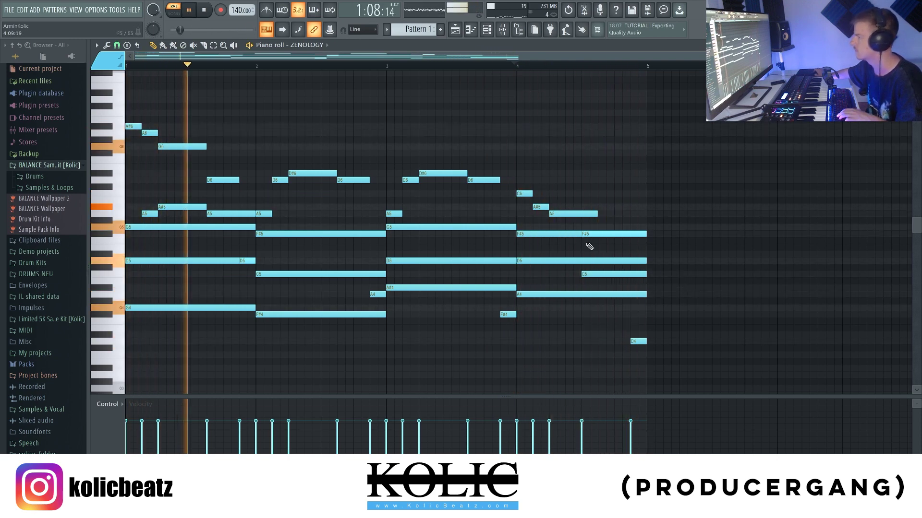
key("space")
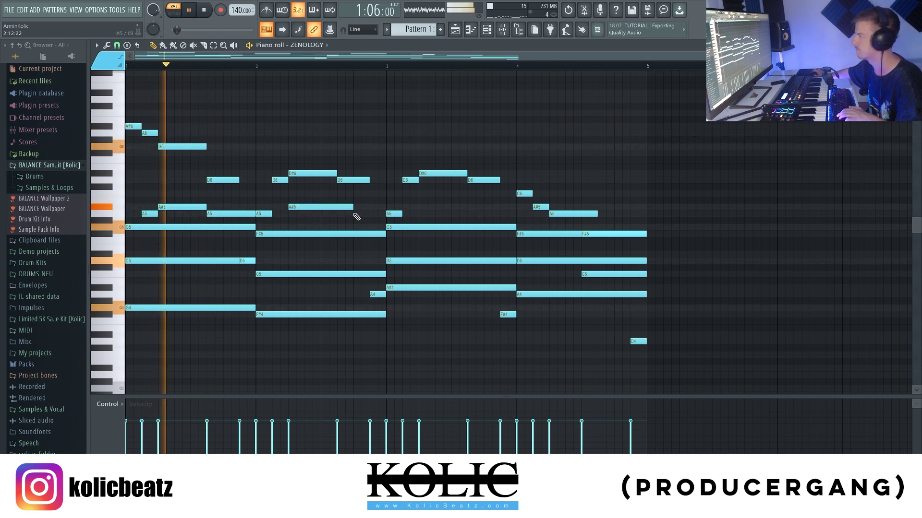
left_click_drag(353, 211, 336, 211)
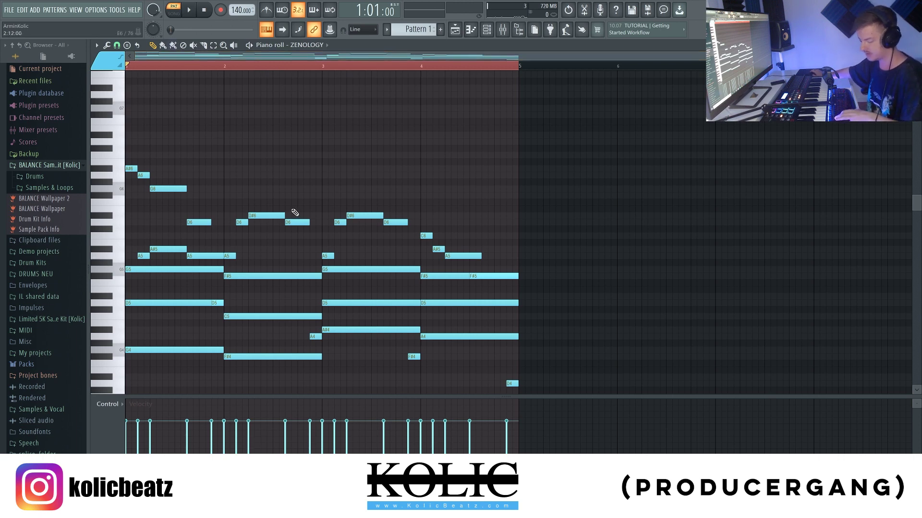
Apply a light strum to the whole pattern, offsetting the chord notes' start times and velocities
key("alt+s")
left_click_drag(302, 134, 226, 118)
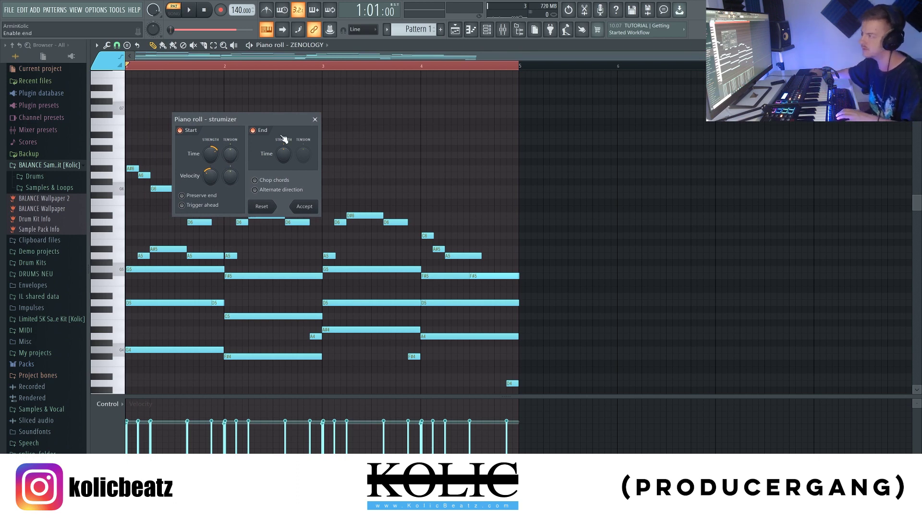
key("Return")
Randomize the levels of all notes slightly in bipolar mode, leaving the note pattern unrandomized, and play the result
key("alt+r")
left_click_drag(181, 101, 183, 100)
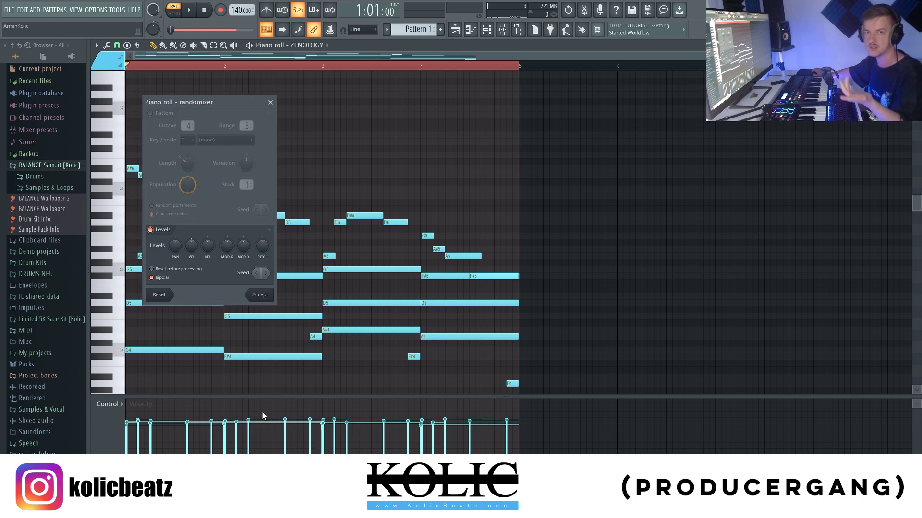
left_click(269, 296)
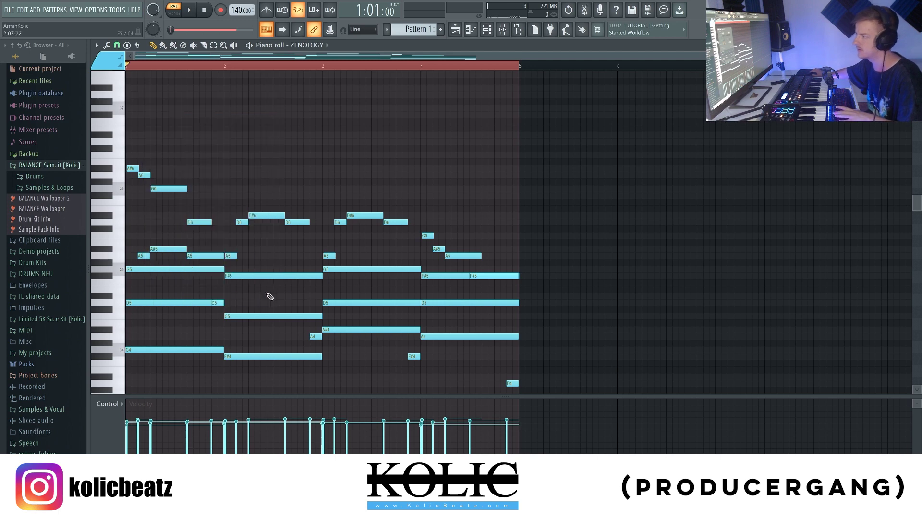
key("space")
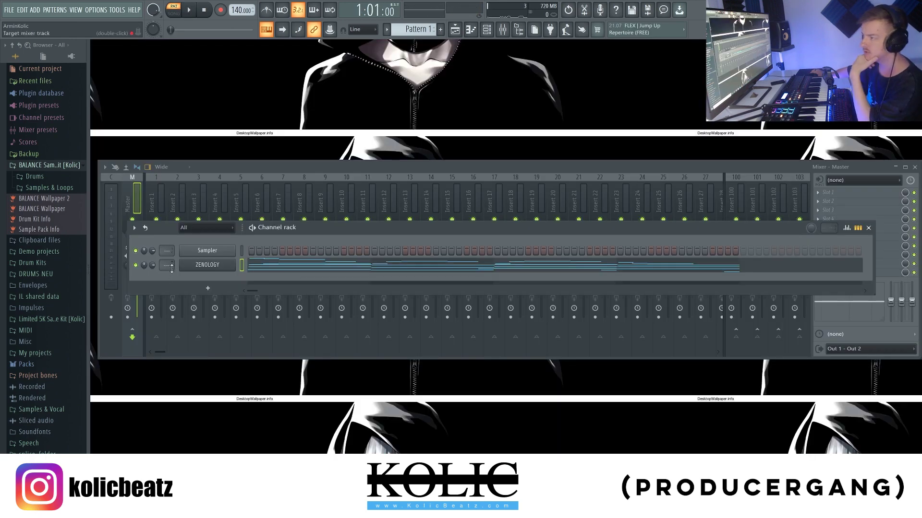
Route the ZENOLOGY channel to mixer insert 1 and load HalfTime into that insert's first effect slot
scroll(167, 268, "up", 2)
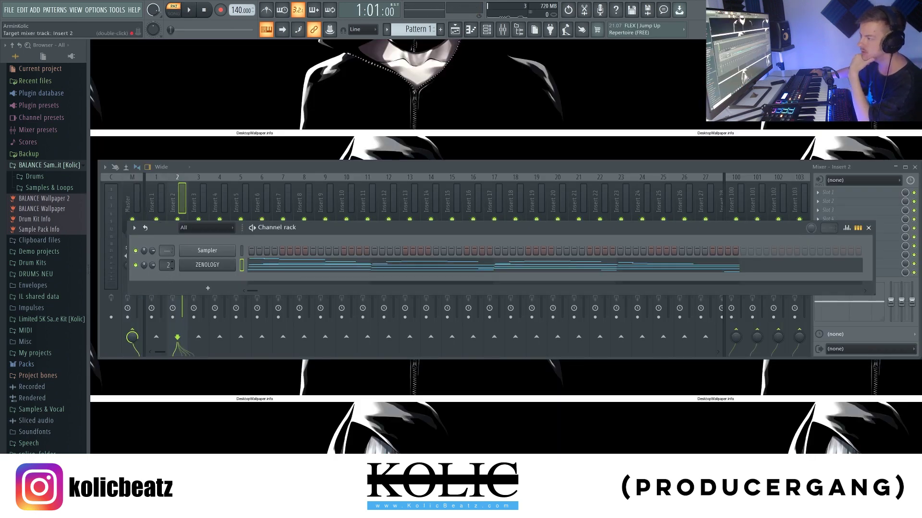
scroll(167, 268, "down", 1)
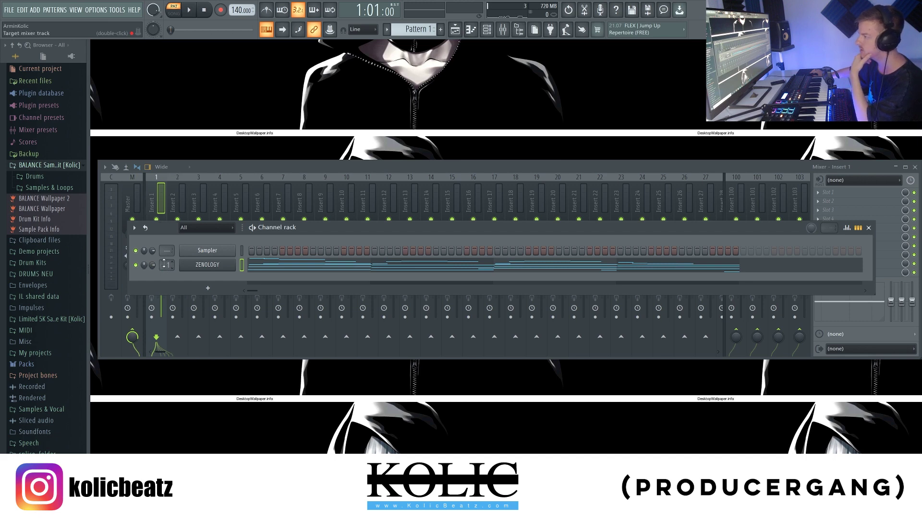
left_click(847, 192)
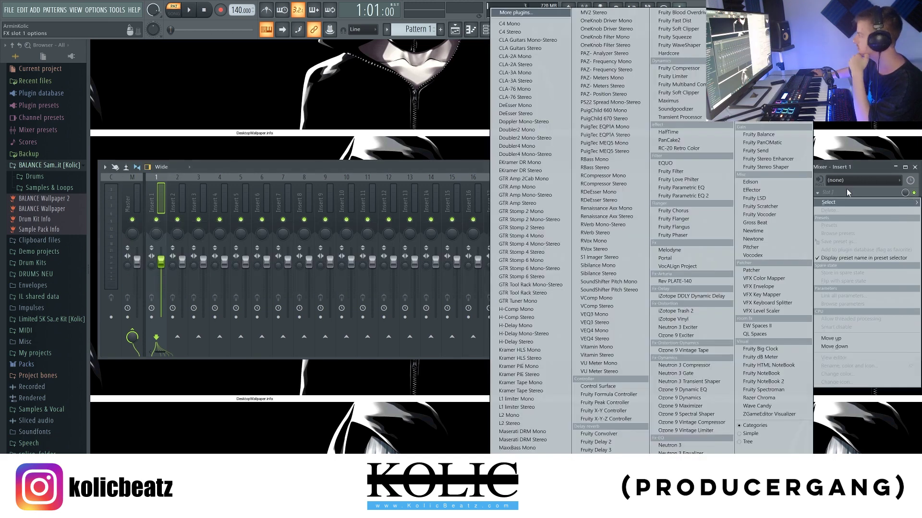
left_click(847, 191)
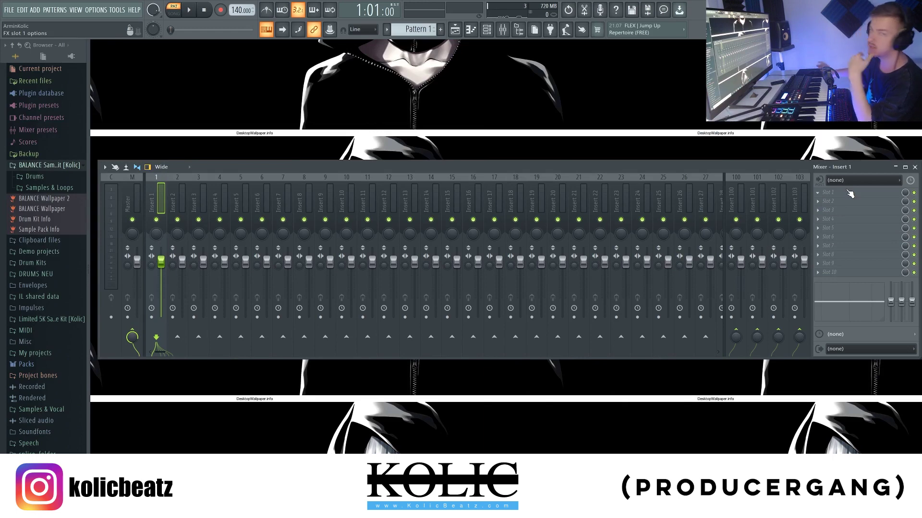
left_click_drag(661, 166, 632, 122)
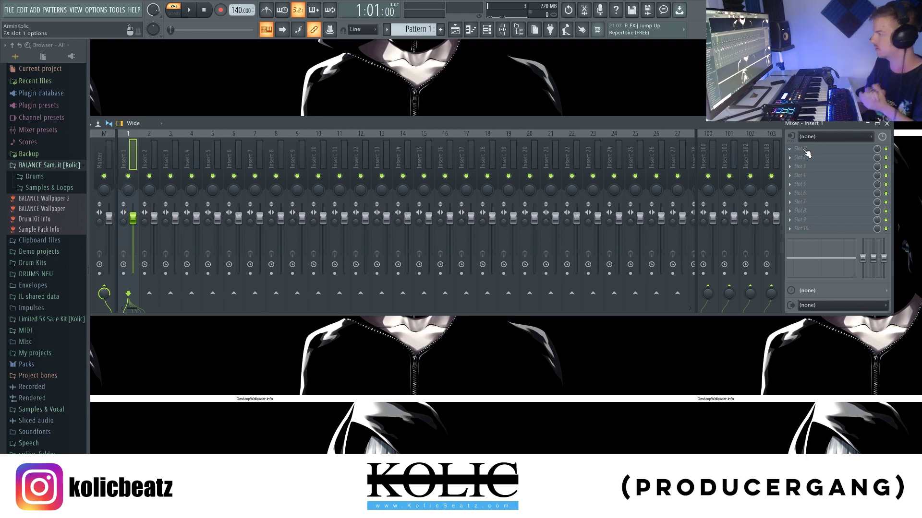
left_click(806, 152)
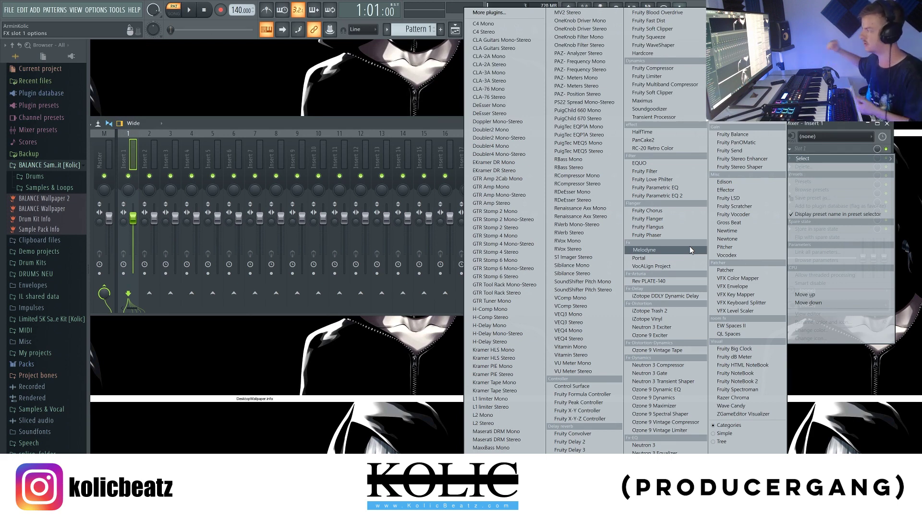
left_click(642, 132)
Audition the pattern through HalfTime, set its loop length to 1/2 and play the pattern again
key("space")
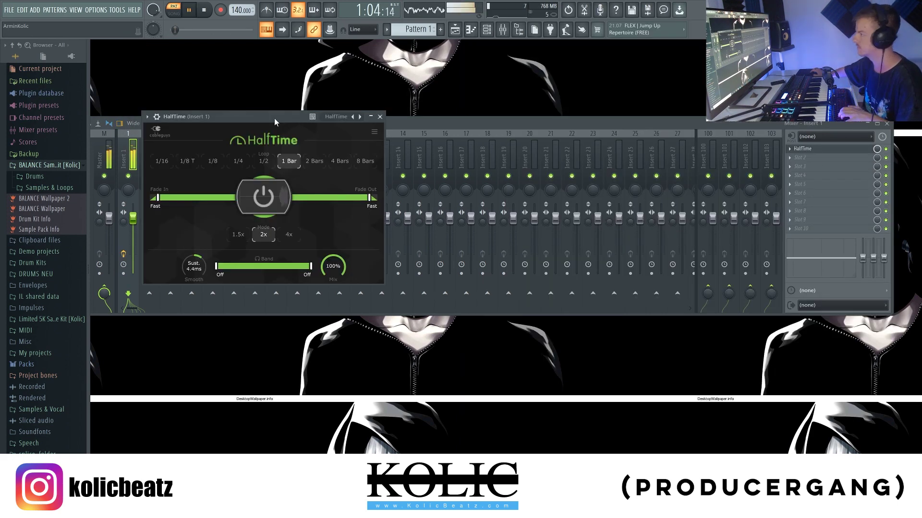
left_click(204, 12)
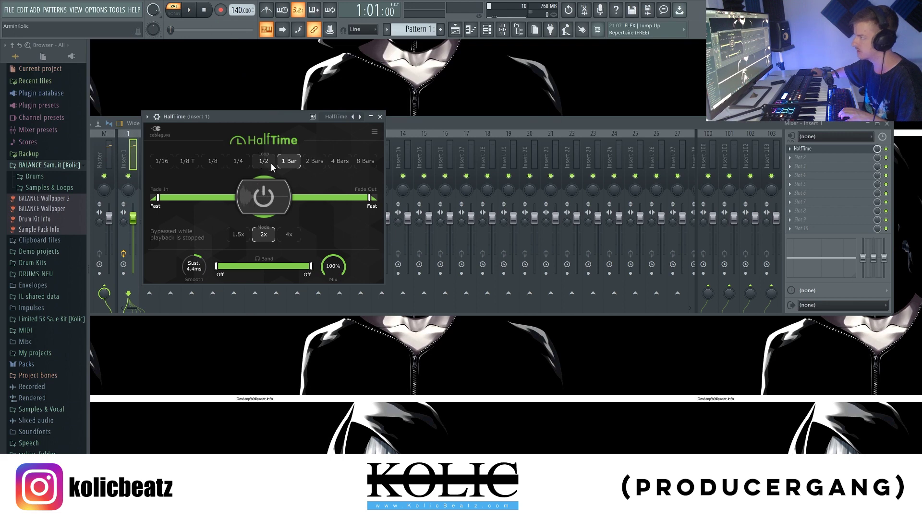
left_click_drag(276, 121, 278, 117)
left_click(260, 155)
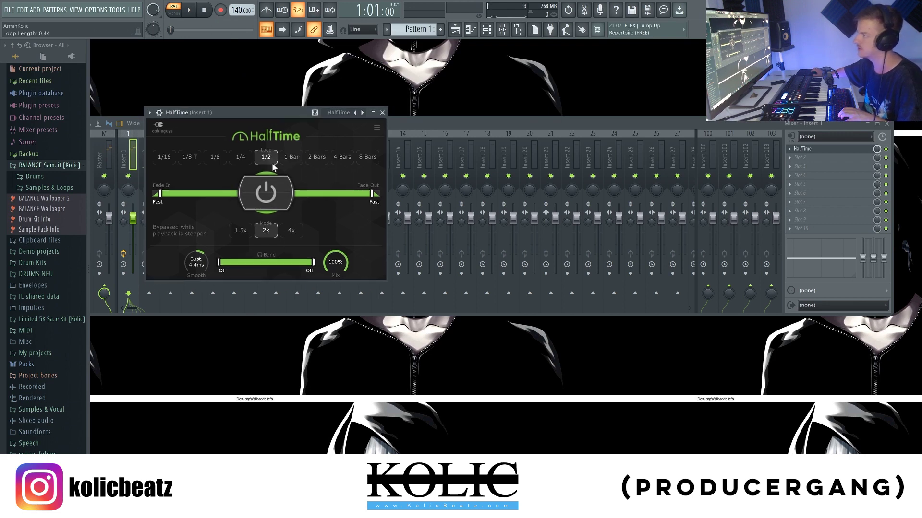
left_click(189, 10)
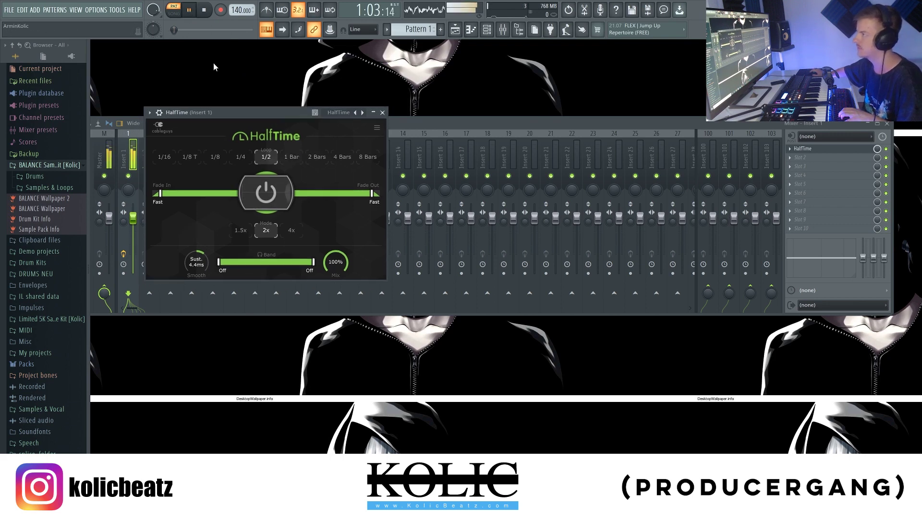
left_click(209, 13)
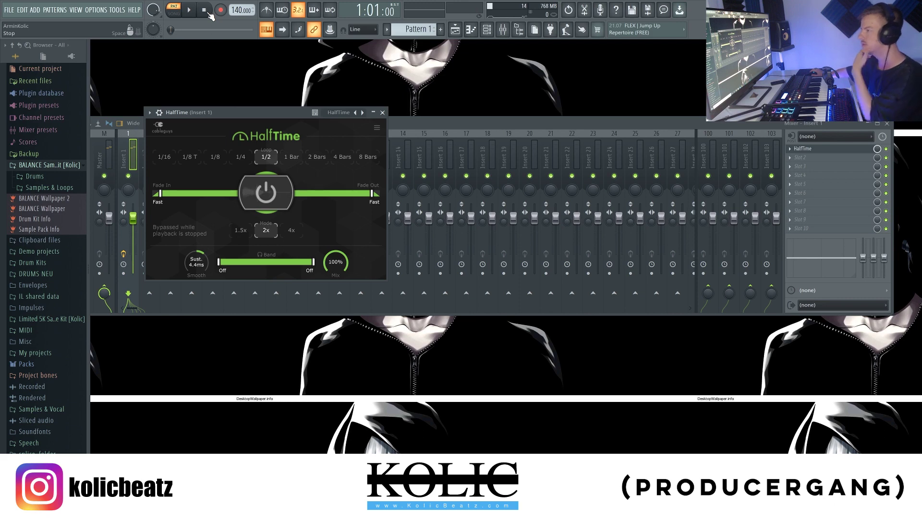
Load SoundShifter Pitch Stereo into the second effect slot of insert 1 and place its window over the mixer
left_click(825, 161)
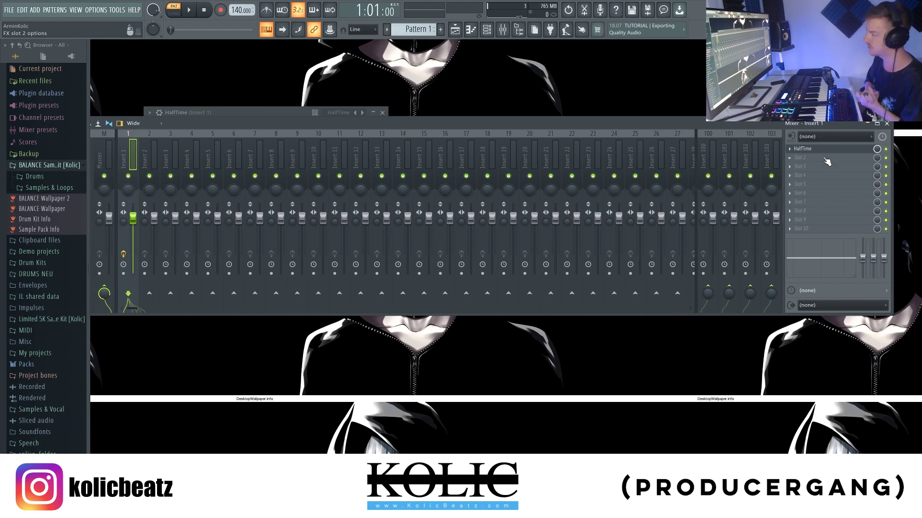
left_click(826, 161)
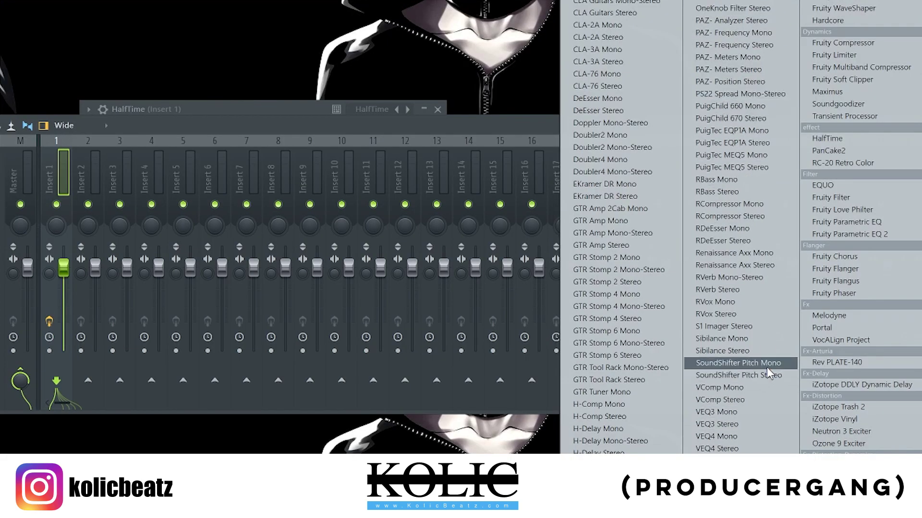
left_click(752, 375)
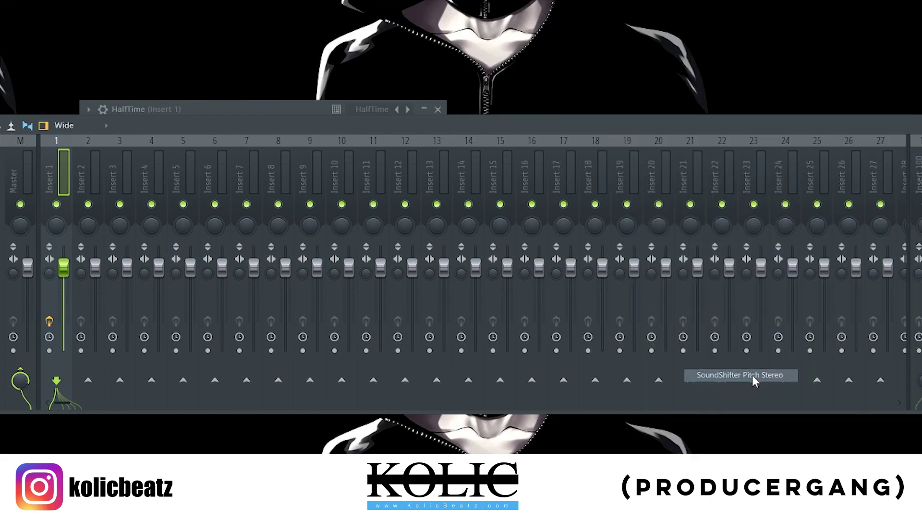
left_click_drag(99, 66, 400, 186)
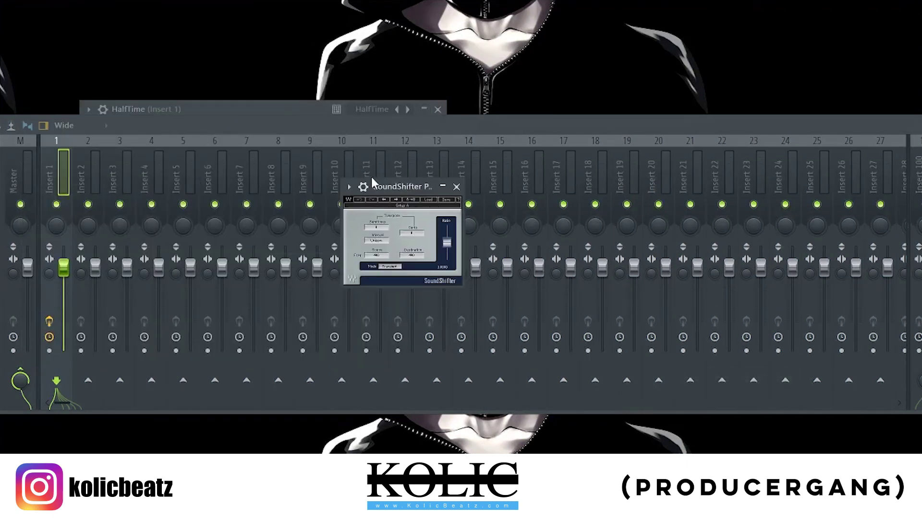
Set the root note of the ZENOLOGY channel to C#5 in its miscellaneous channel settings and play the pattern
left_click(243, 103)
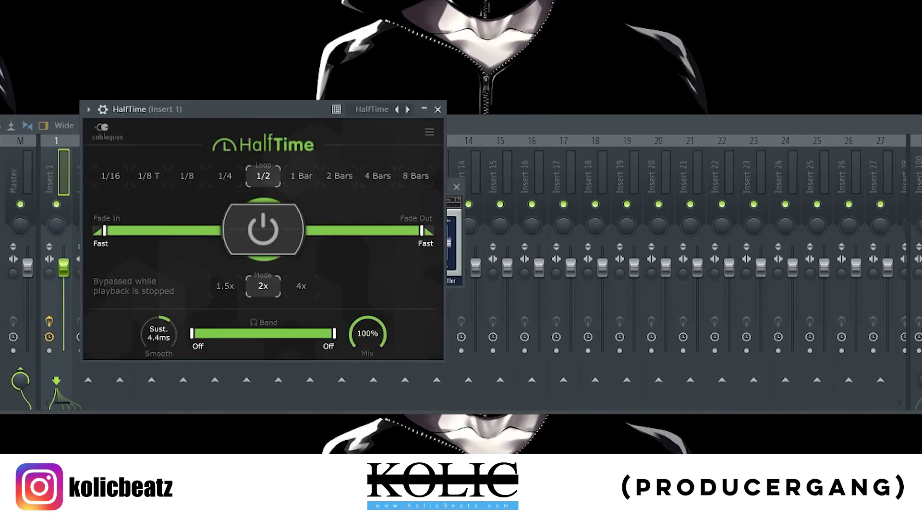
key("F6")
left_click(153, 192)
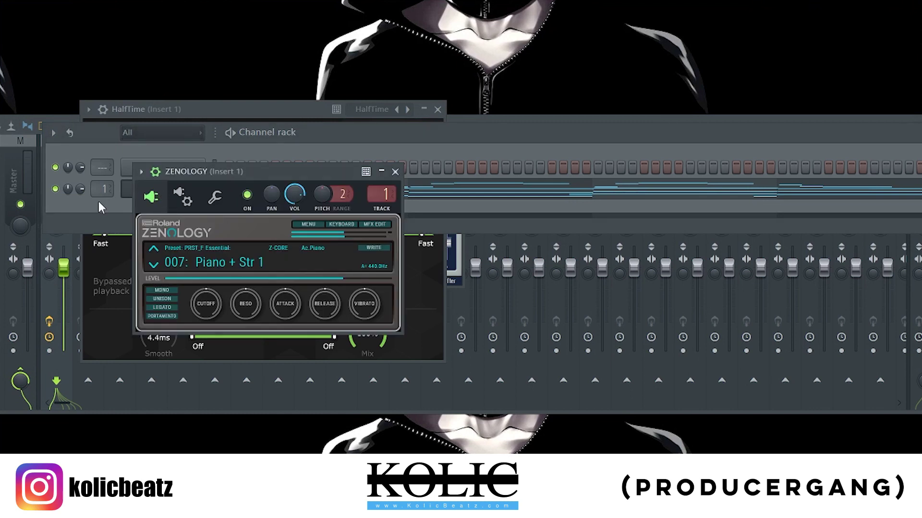
left_click_drag(169, 171, 267, 205)
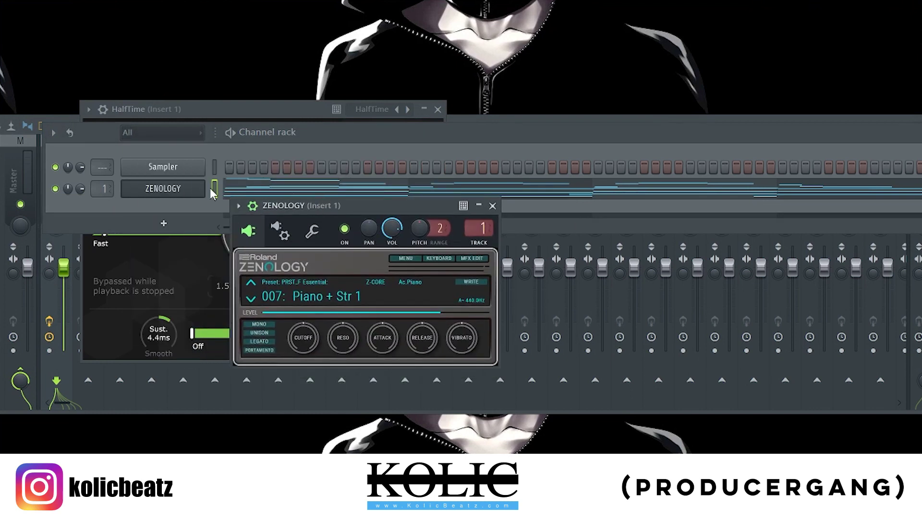
left_click(252, 206)
left_click(253, 208)
left_click(312, 232)
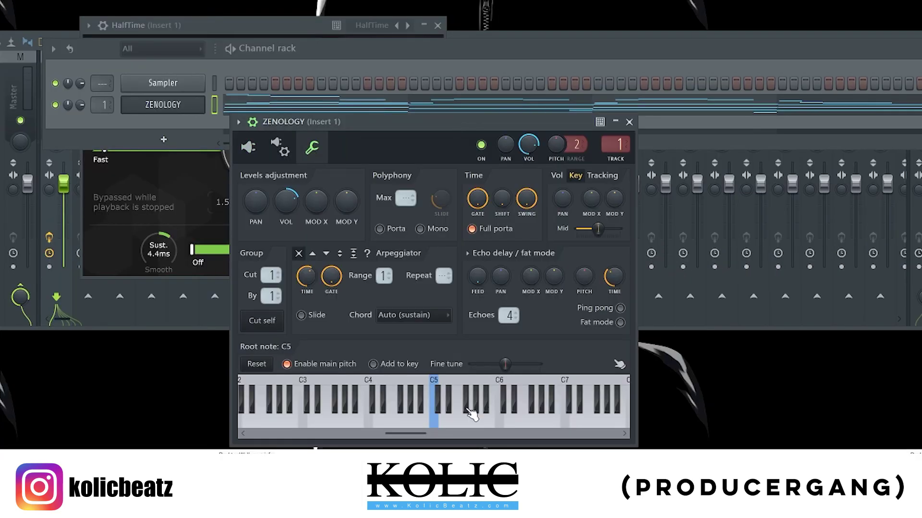
right_click(438, 391)
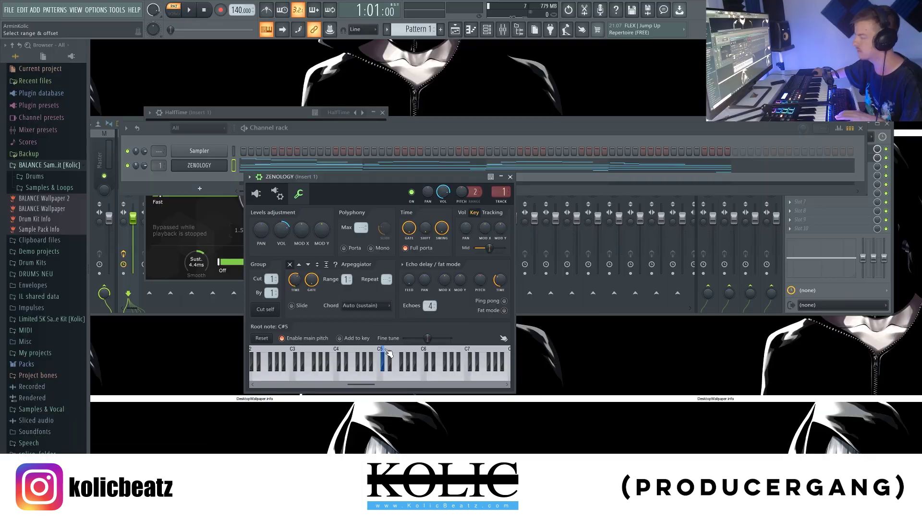
key("space")
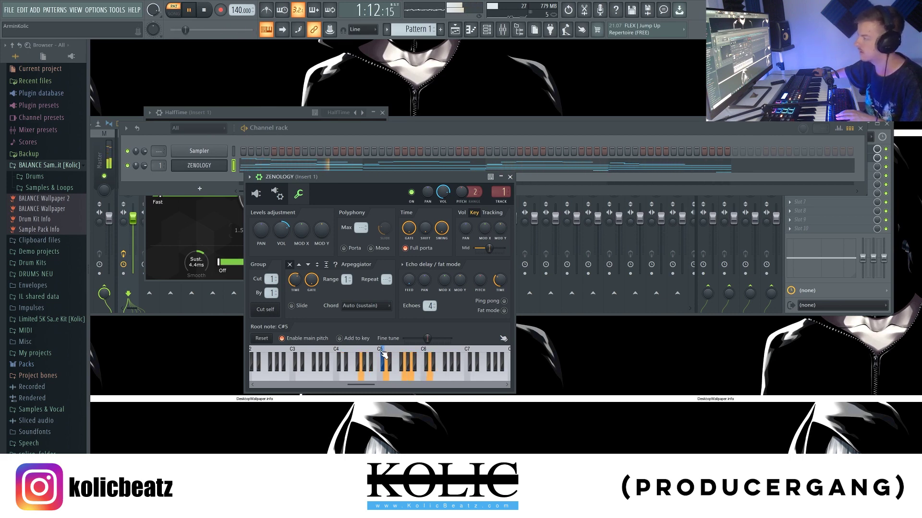
key("space")
Return to the mixer, reposition the SoundShifter window and audition the pattern through the insert 1 effects
key("F9")
left_click_drag(263, 167, 229, 169)
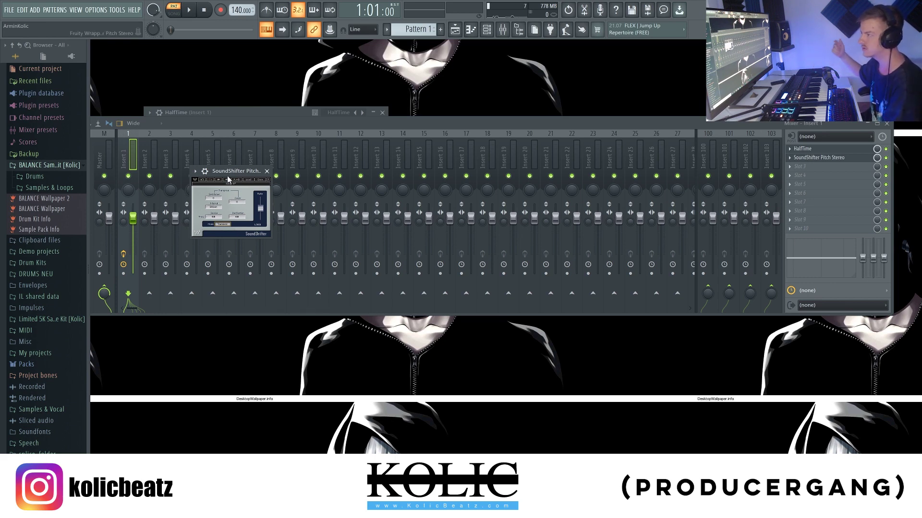
left_click_drag(217, 172, 249, 145)
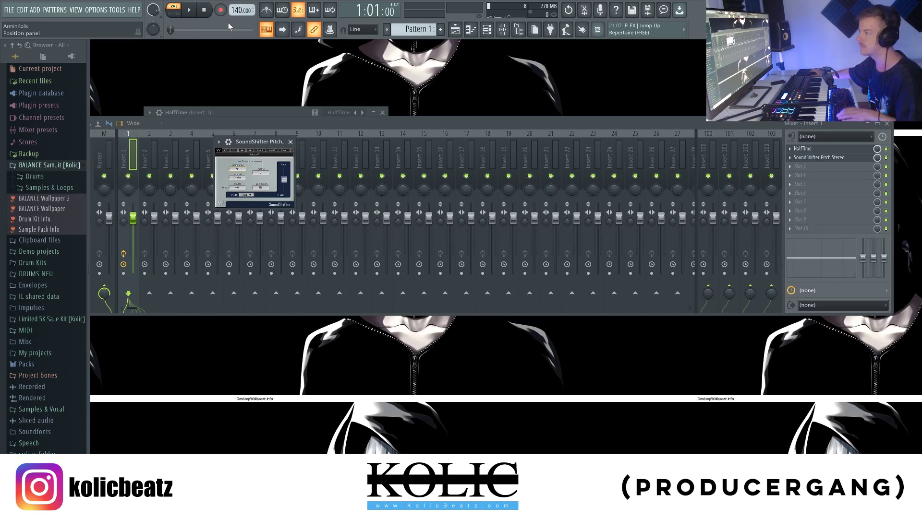
key("space")
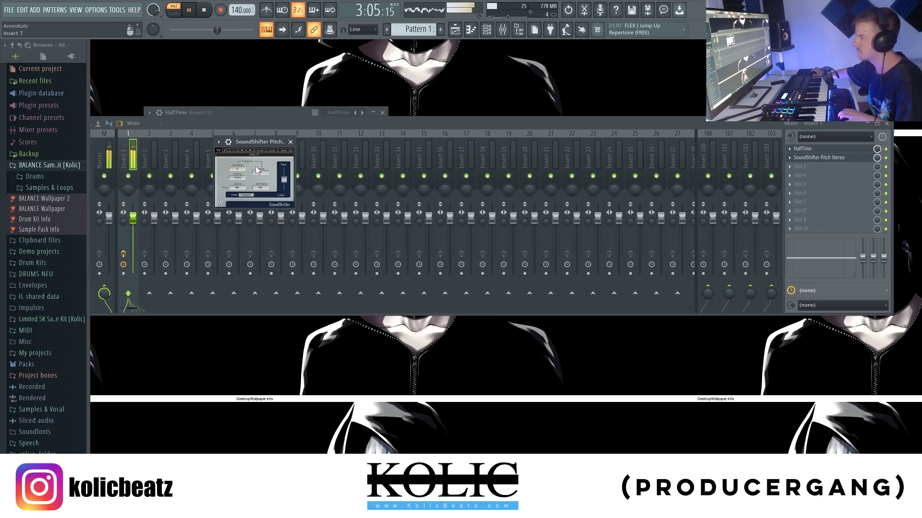
key("space")
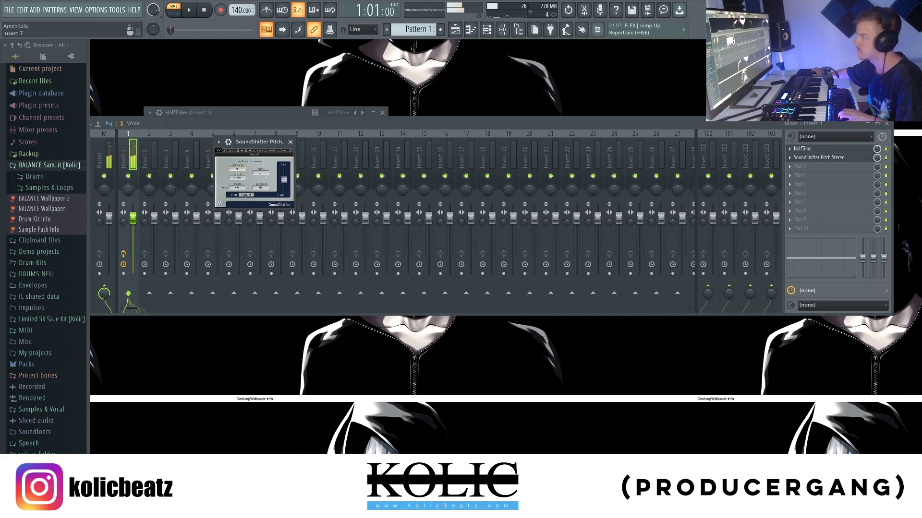
key("space")
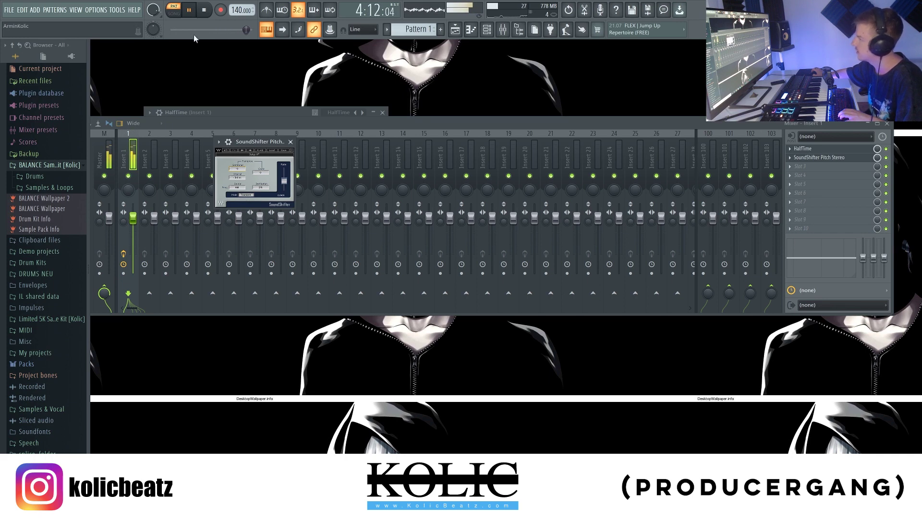
Stop playback, close the SoundShifter window and load Fruity Parametric EQ 2 into the third effect slot of insert 1
left_click(205, 11)
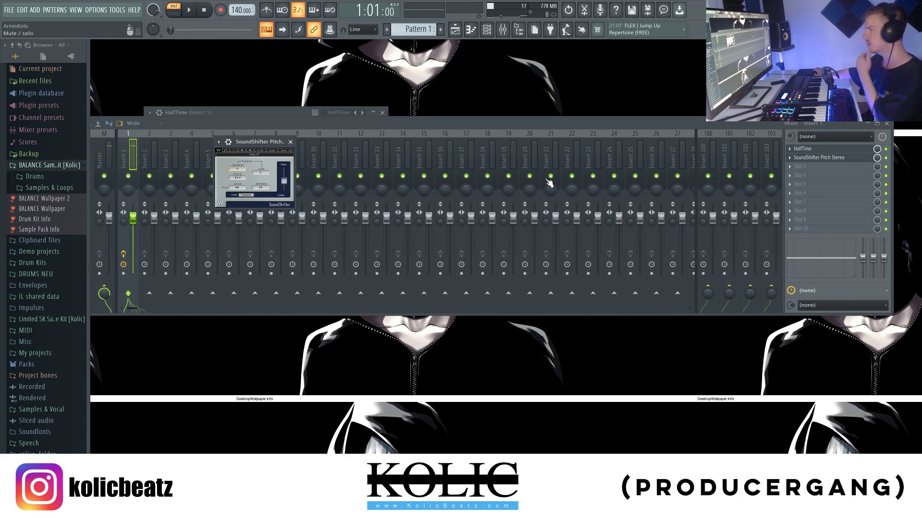
left_click(291, 143)
left_click(816, 167)
left_click(680, 196)
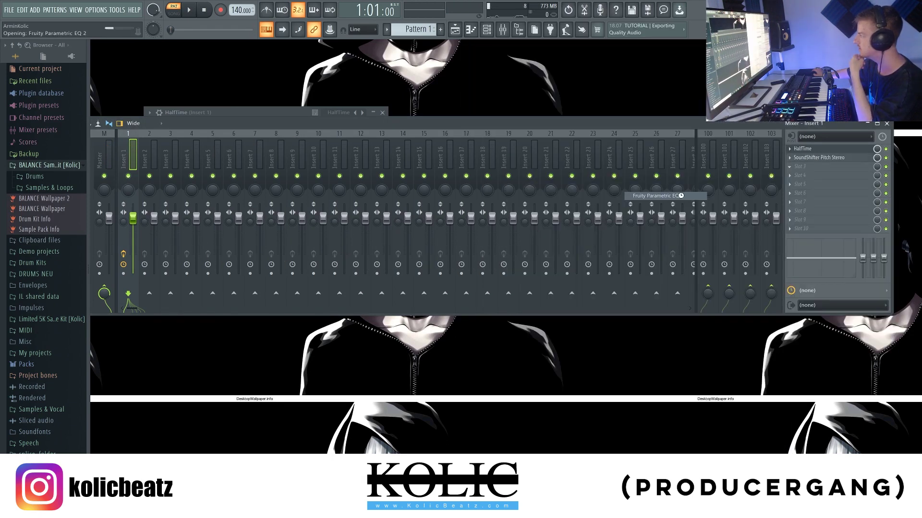
Try the EQ's 40Hz + 18kHz cut preset with its low cut raised into the low mids while playing the pattern
left_click(408, 129)
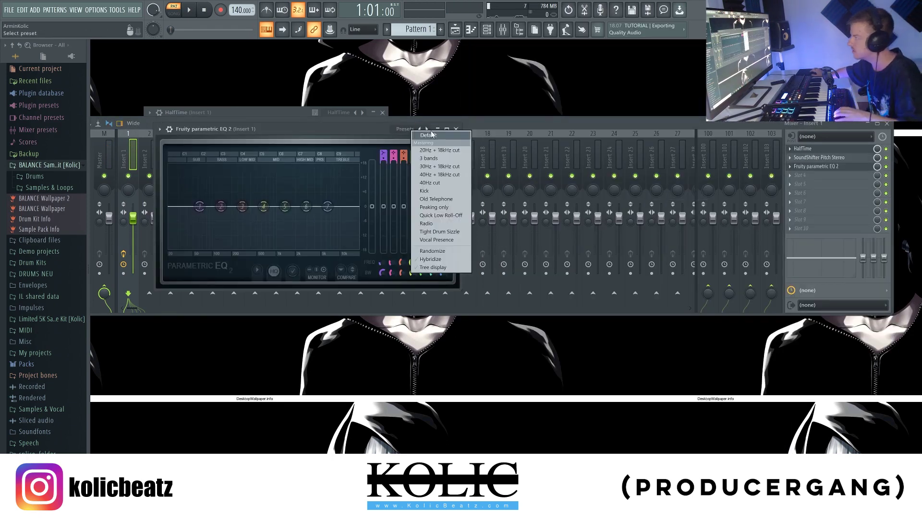
left_click(438, 175)
left_click_drag(237, 206, 244, 206)
key("space")
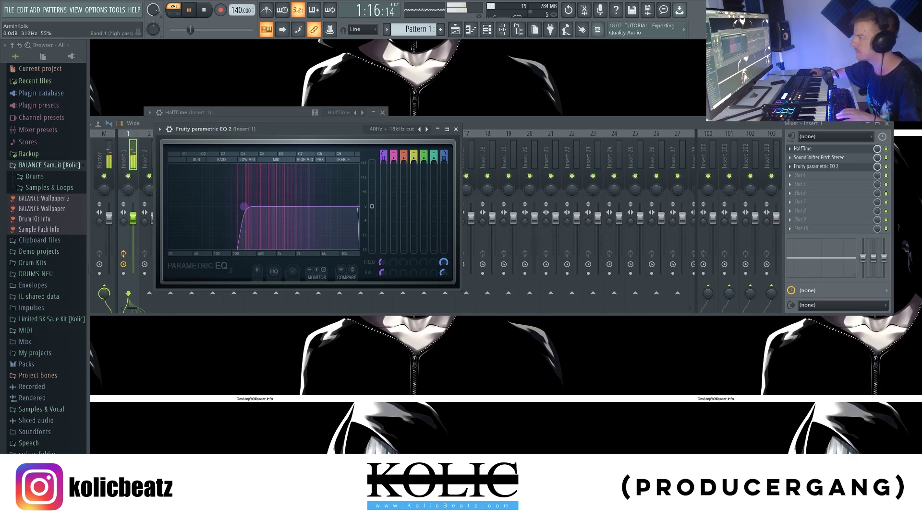
left_click_drag(244, 206, 241, 207)
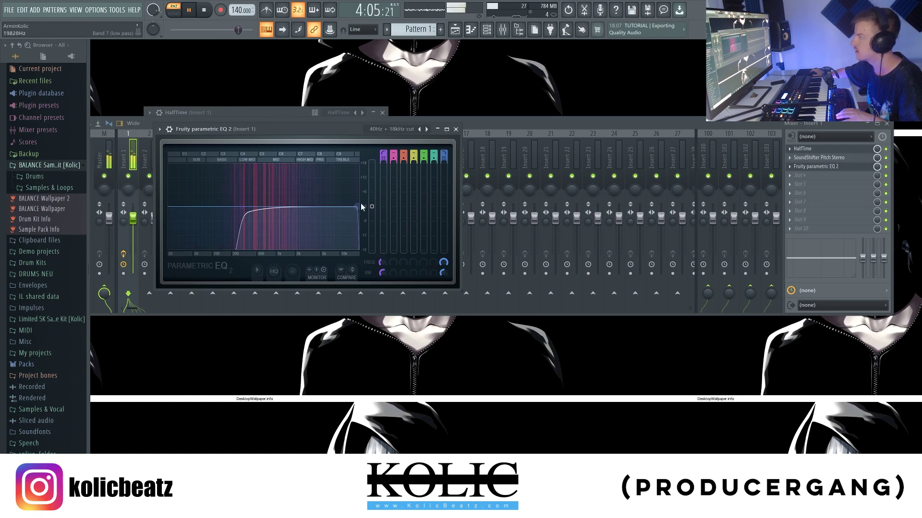
Try lowering the EQ's high cut to about 2468 Hz and audition the pattern
key("space")
left_click_drag(358, 206, 302, 207)
key("space")
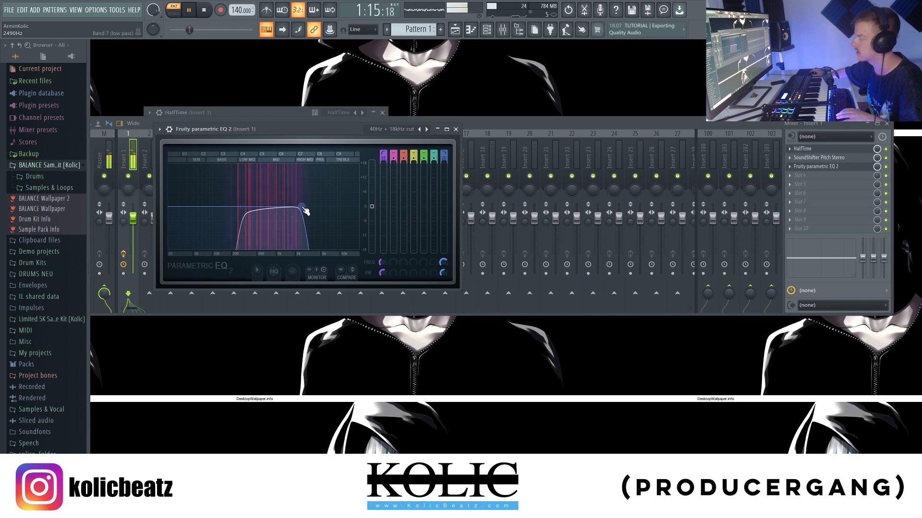
left_click_drag(303, 209, 303, 208)
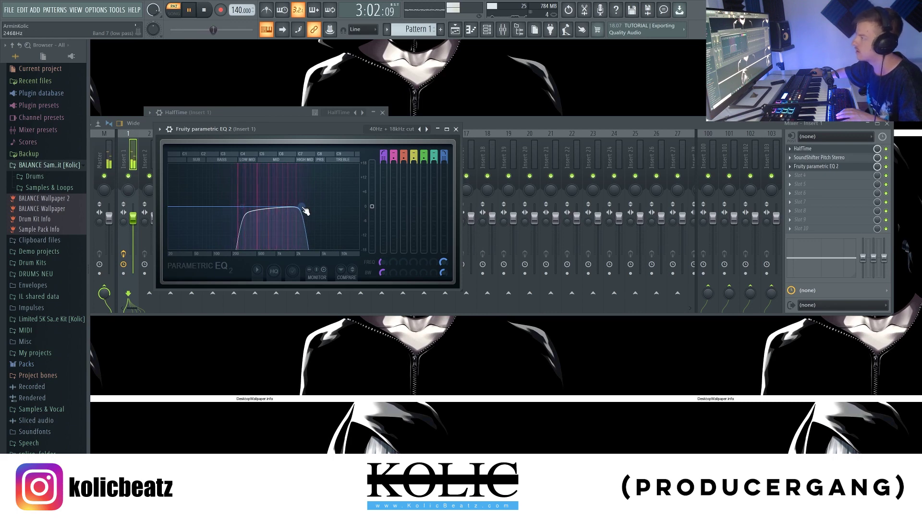
key("space")
Apply the Old Telephone preset to the EQ, lower its main peak near 2245 Hz and shift the low cut band lower
left_click(393, 132)
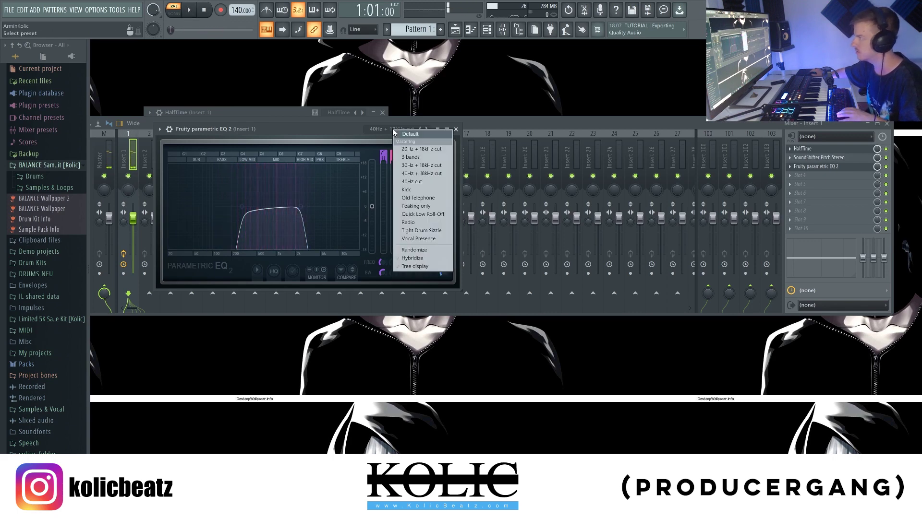
left_click(422, 197)
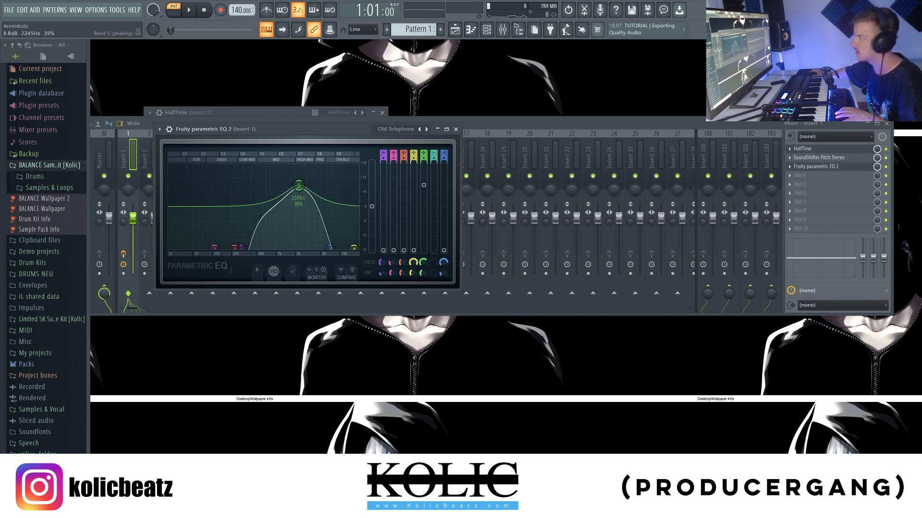
key("space")
left_click_drag(298, 185, 299, 186)
left_click_drag(241, 248, 233, 248)
left_click_drag(298, 185, 296, 196)
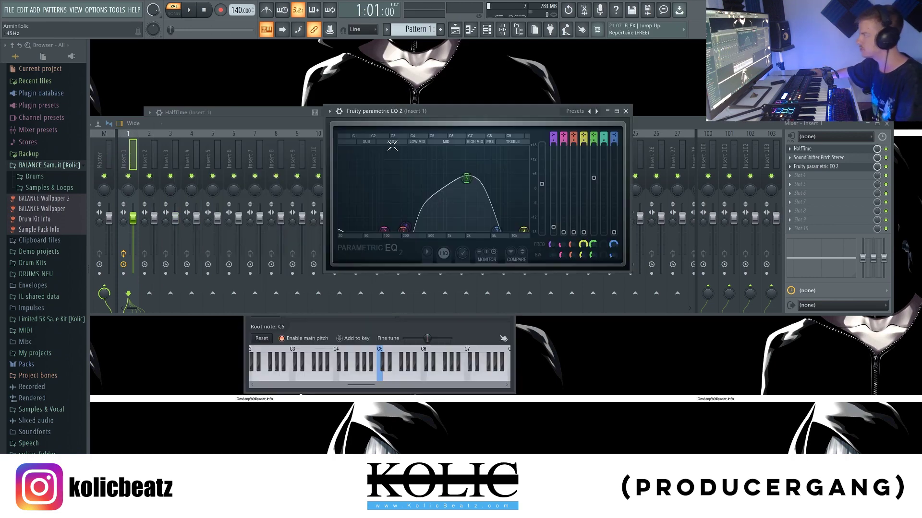
left_click_drag(480, 111, 339, 142)
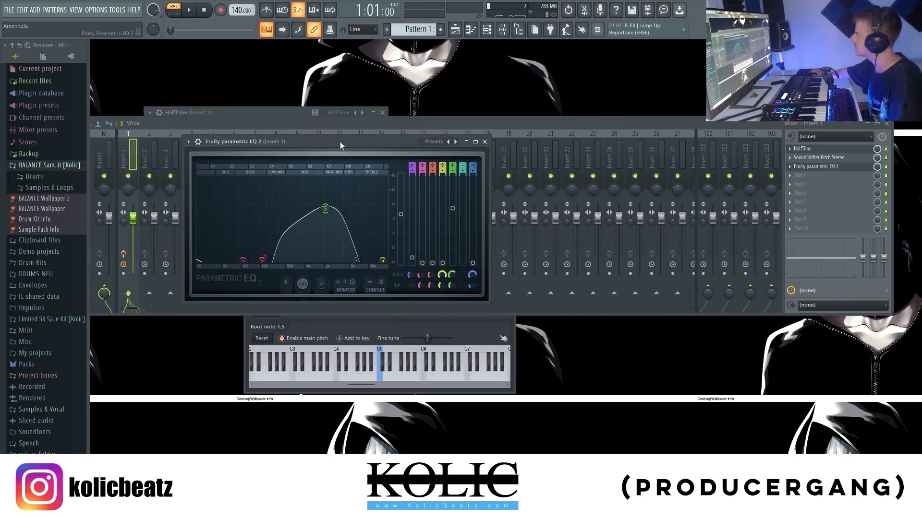
Load Fruity Chorus into the fourth effect slot of insert 1 with the 50 Detune preset
left_click(822, 175)
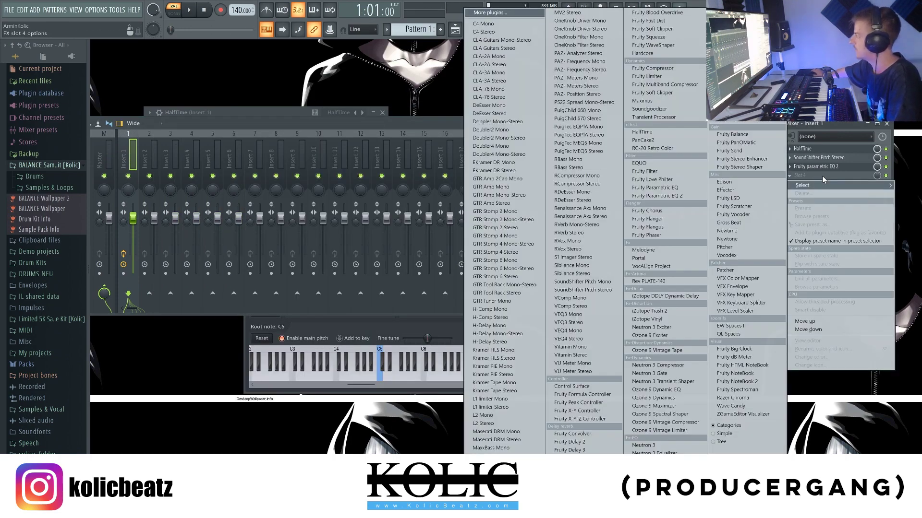
left_click(691, 210)
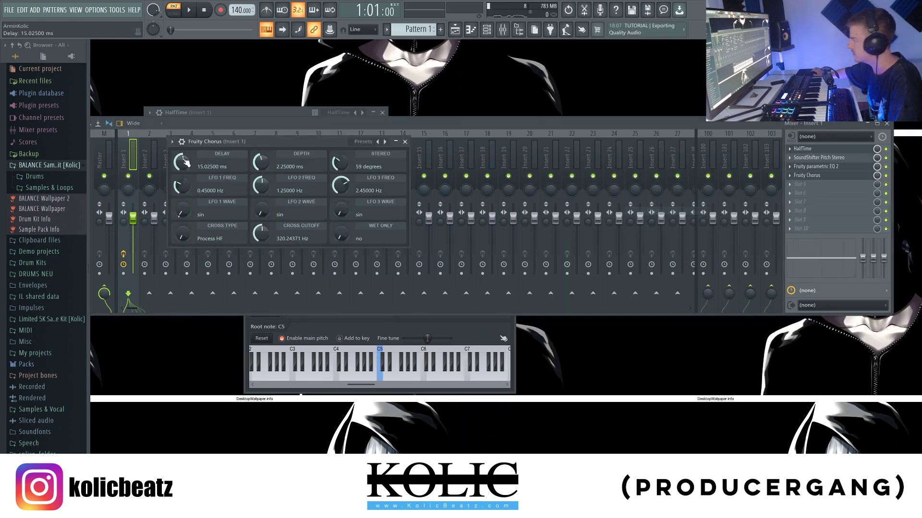
left_click_drag(324, 143, 257, 145)
left_click(297, 144)
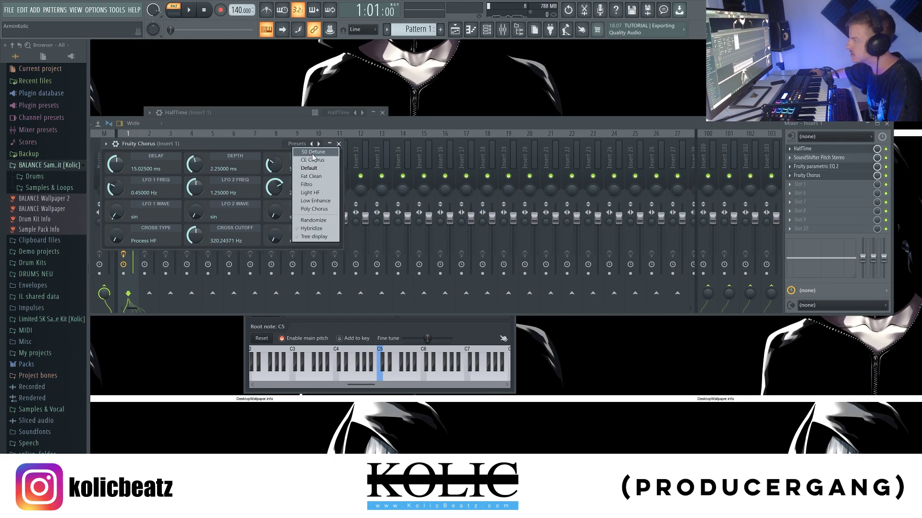
left_click(314, 152)
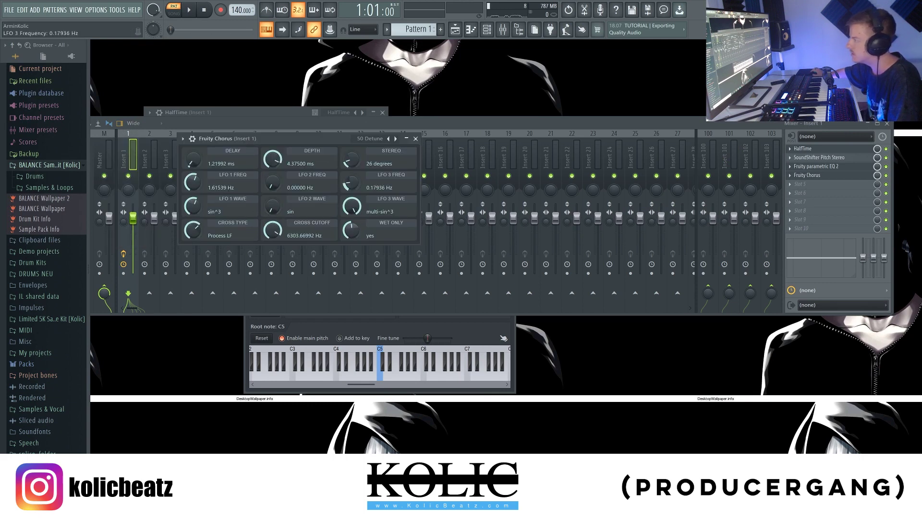
Set the chorus depth to 3.43800 ms, LFO 1 frequency to 1.54902 Hz and LFO 3 frequency to 0.08554 Hz, and play the pattern
left_click_drag(193, 182, 192, 183)
mouse_move(329, 139)
left_mouse_down()
mouse_move(531, 143)
mouse_move(344, 146)
left_mouse_up()
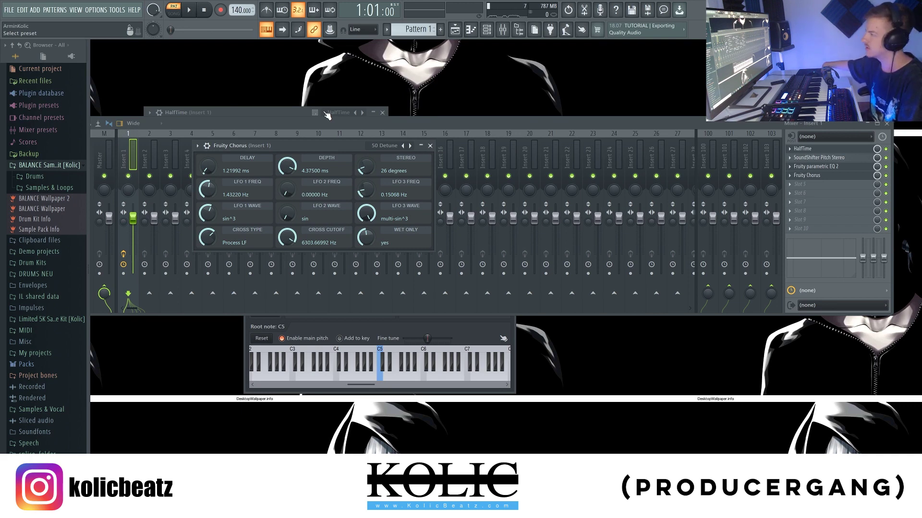
left_click_drag(362, 148, 341, 143)
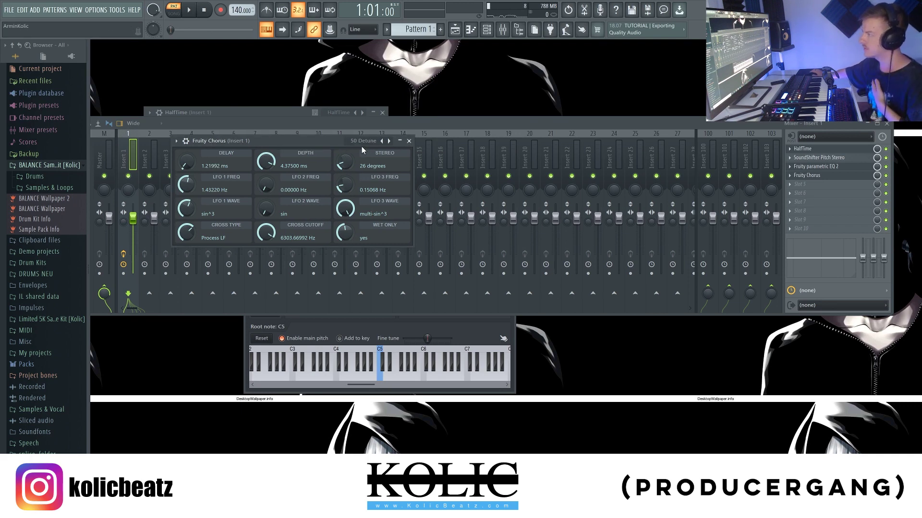
left_click(364, 140)
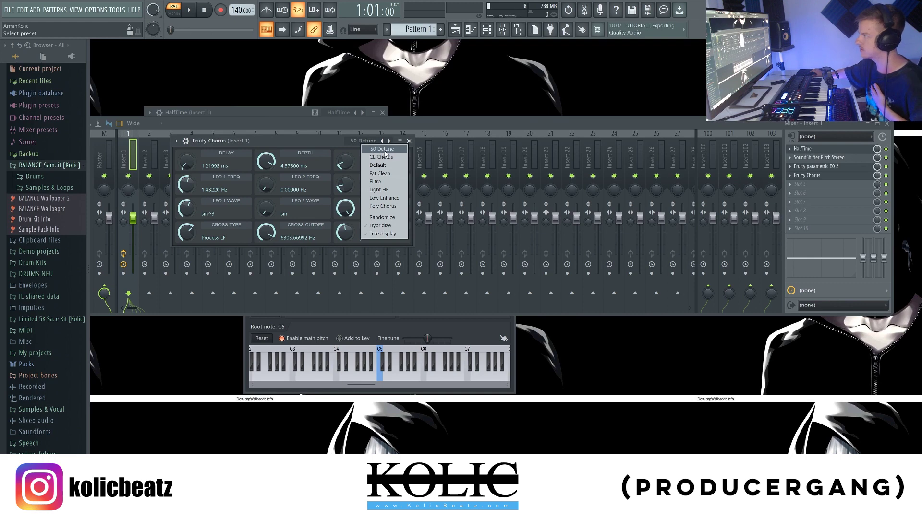
left_click(381, 149)
left_click_drag(308, 143, 287, 140)
key("space")
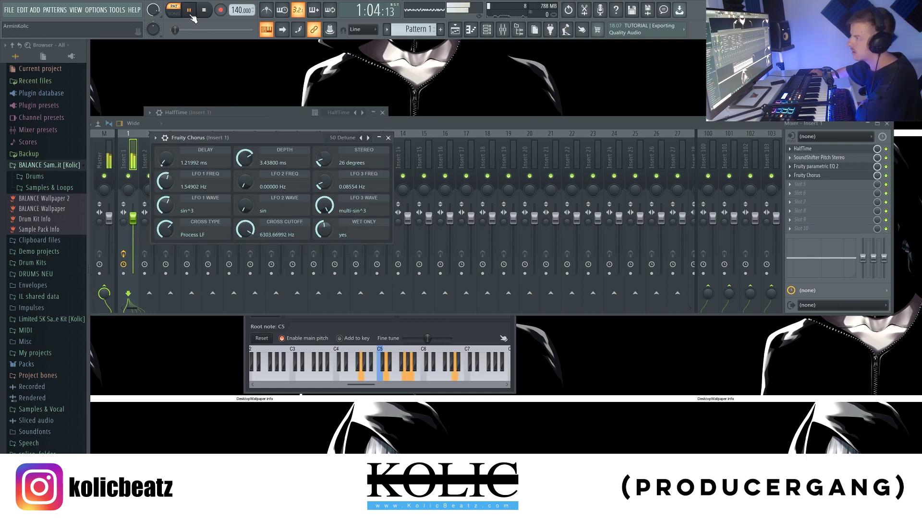
Raise the EQ's main output level and fine-tune the Fruity Chorus depth while the pattern plays
left_click(287, 112)
left_click(849, 168)
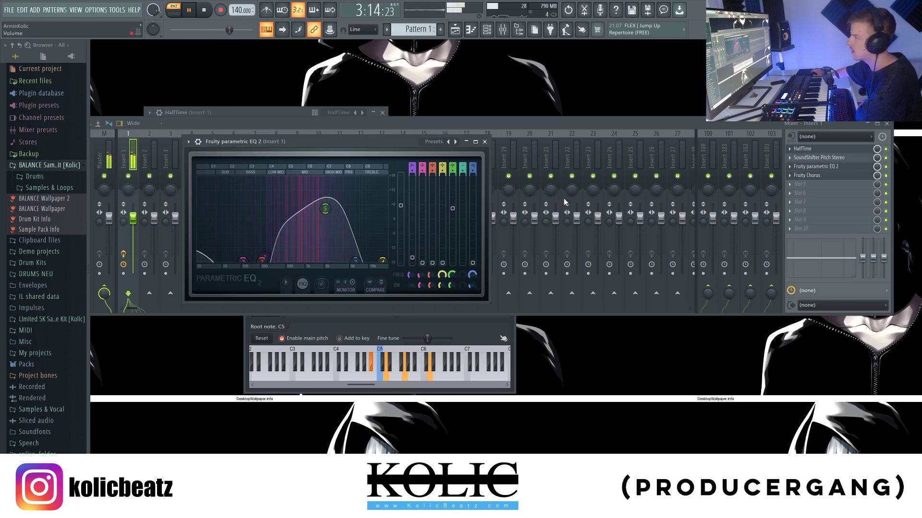
left_click(806, 175)
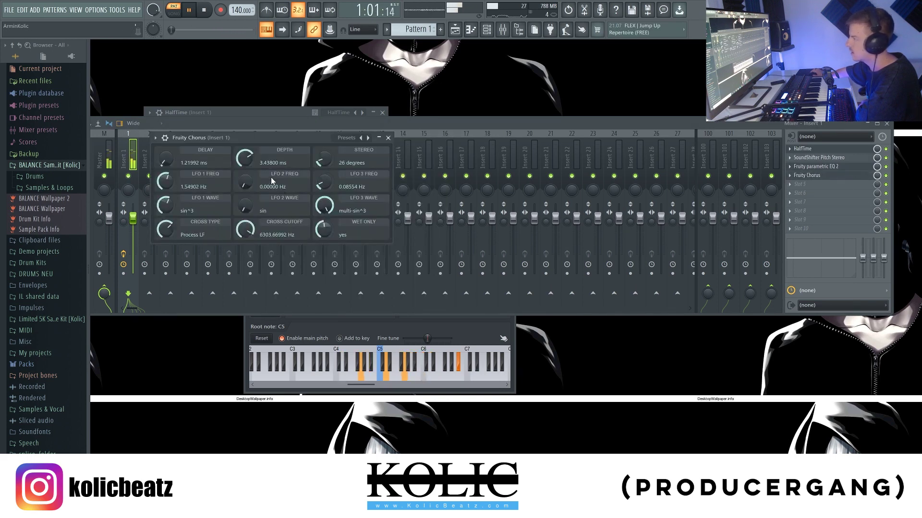
mouse_move(245, 158)
left_mouse_down()
mouse_move(245, 166)
mouse_move(244, 159)
left_mouse_up()
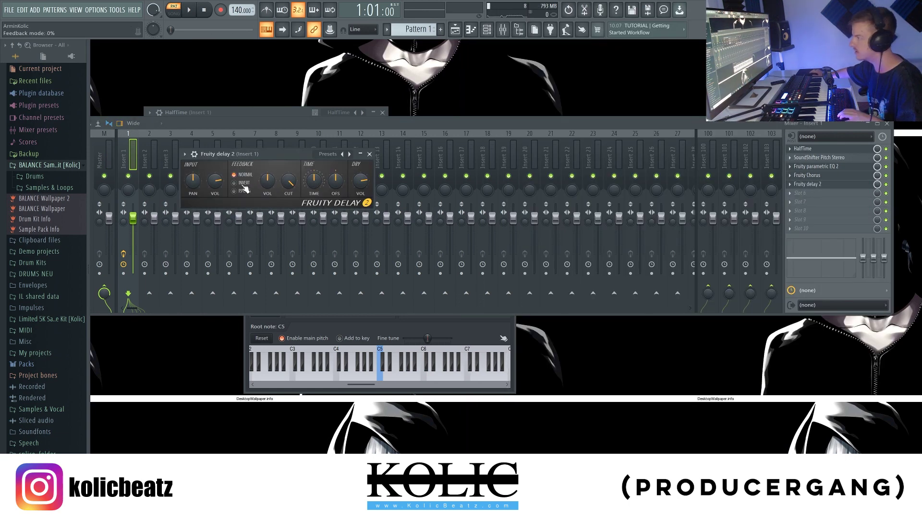
Set Fruity Delay 2 in the fifth slot to ping-pong feedback, 53% input volume and a reduced mix level, auditioning the pattern
left_click(244, 191)
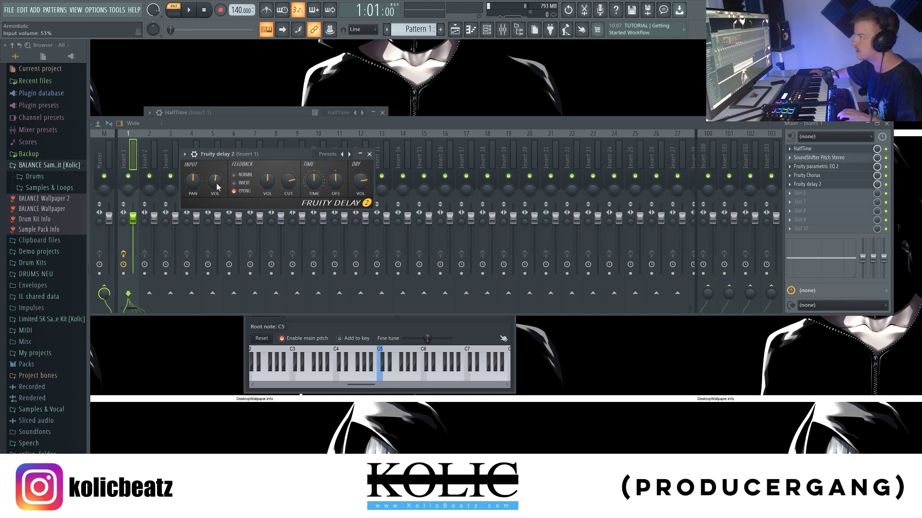
key("space")
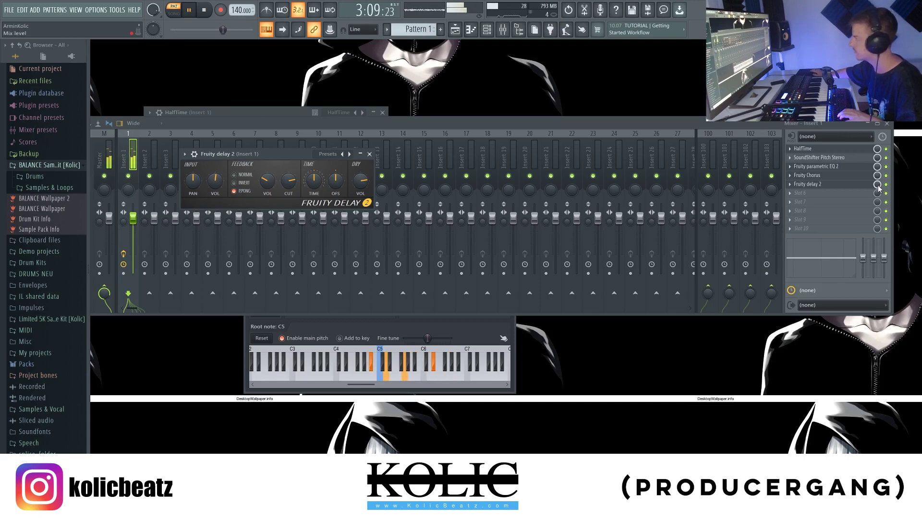
key("space")
key("Escape")
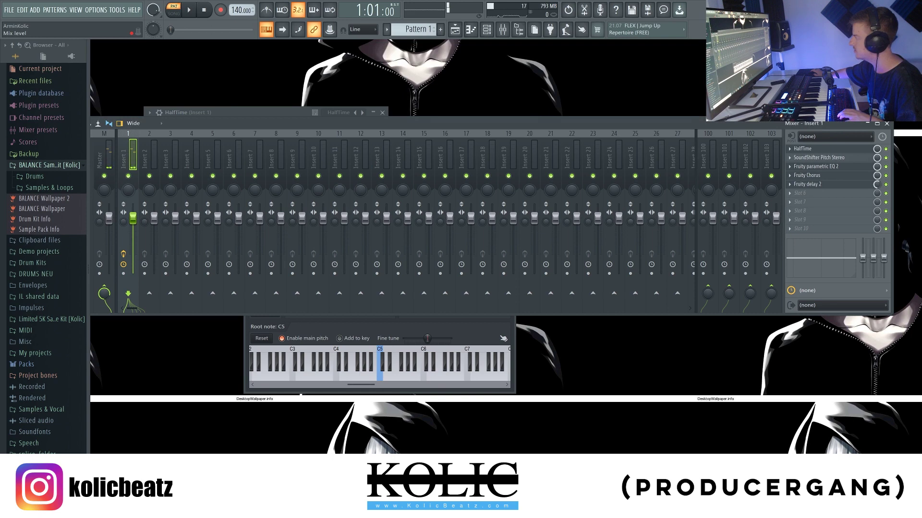
key("space")
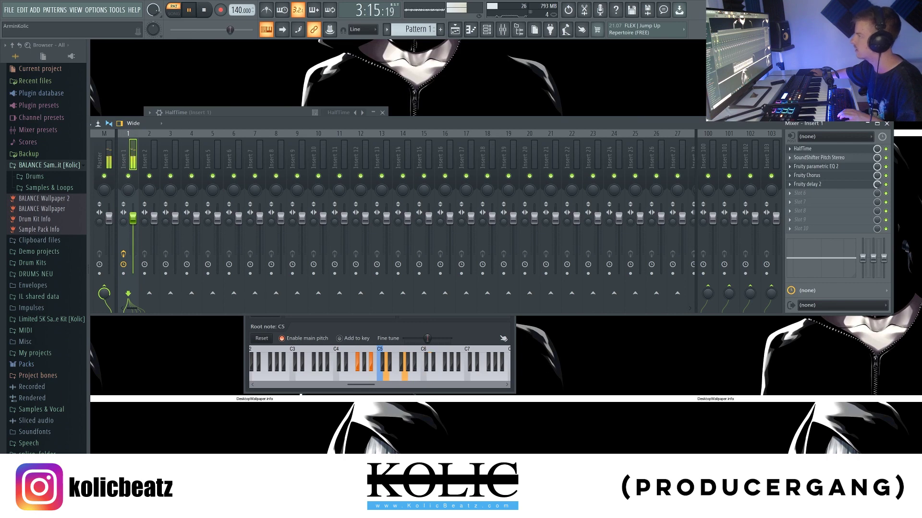
key("space")
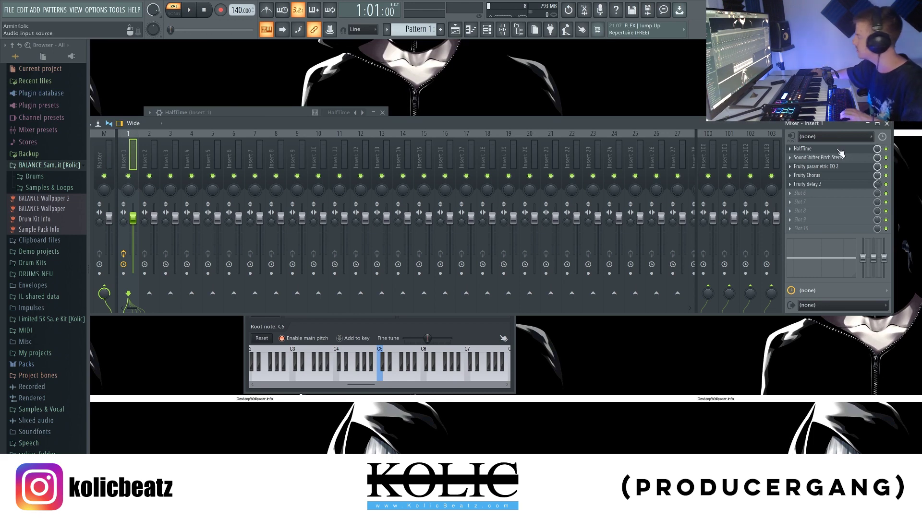
Reorder insert 1's effects, auditioning the chain and placing Fruity Parametric EQ 2 in the second slot directly after HalfTime
left_click_drag(816, 169, 817, 188)
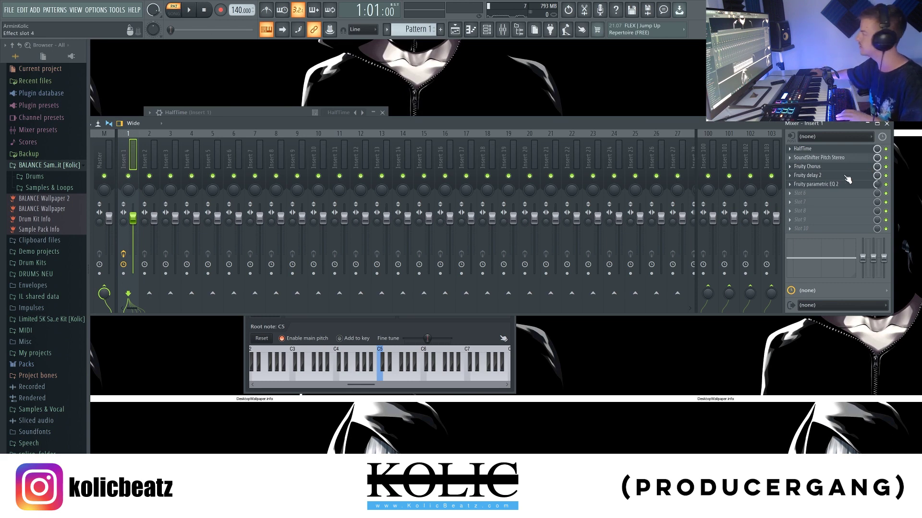
left_click_drag(825, 191, 830, 178)
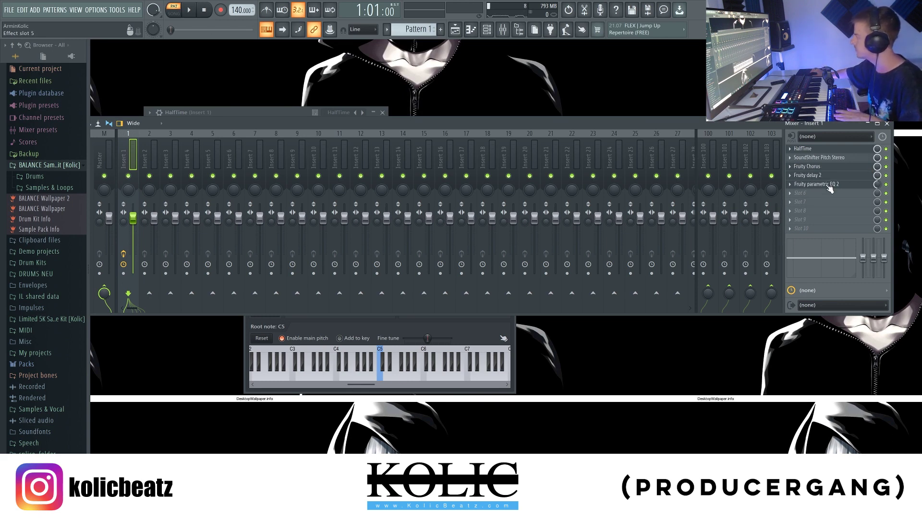
key("space")
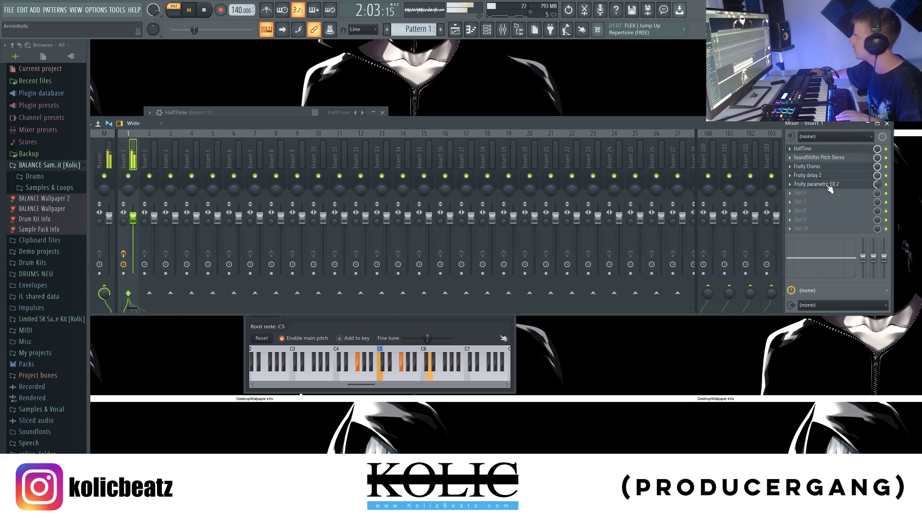
left_click_drag(830, 190, 829, 161)
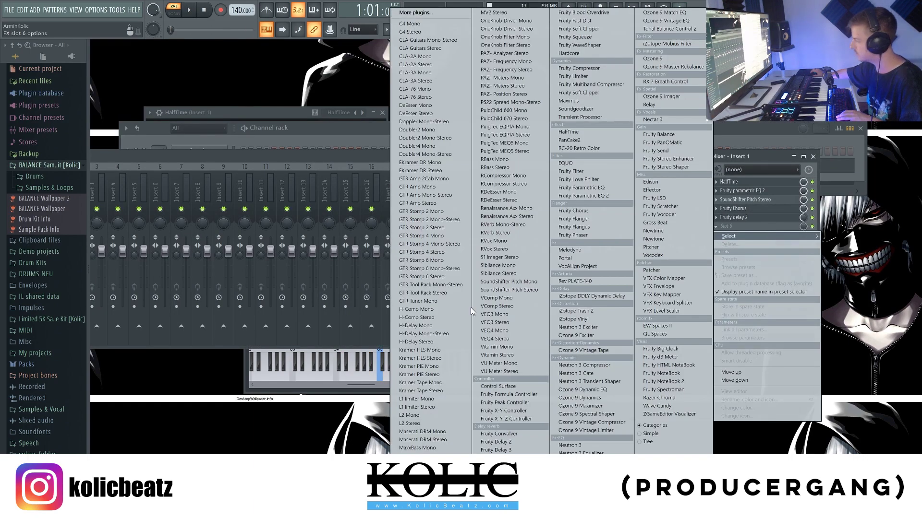
Load iZotope Vinyl into the sixth effect slot of insert 1 and set its year to 1960 while auditioning the pattern
left_click(608, 318)
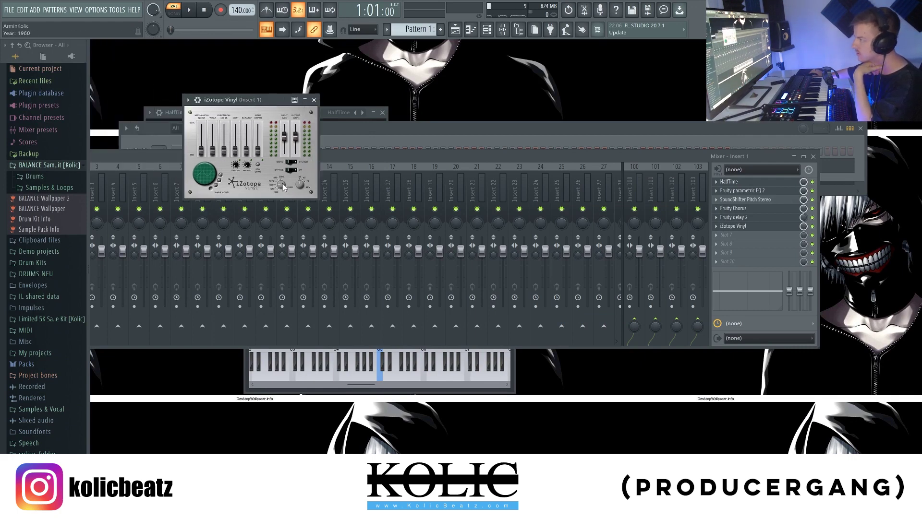
left_click_drag(280, 185, 269, 184)
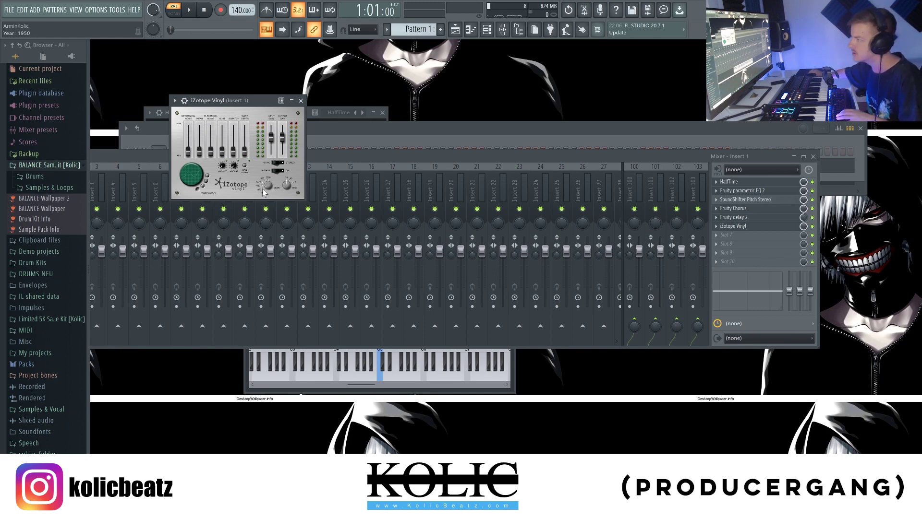
key("space")
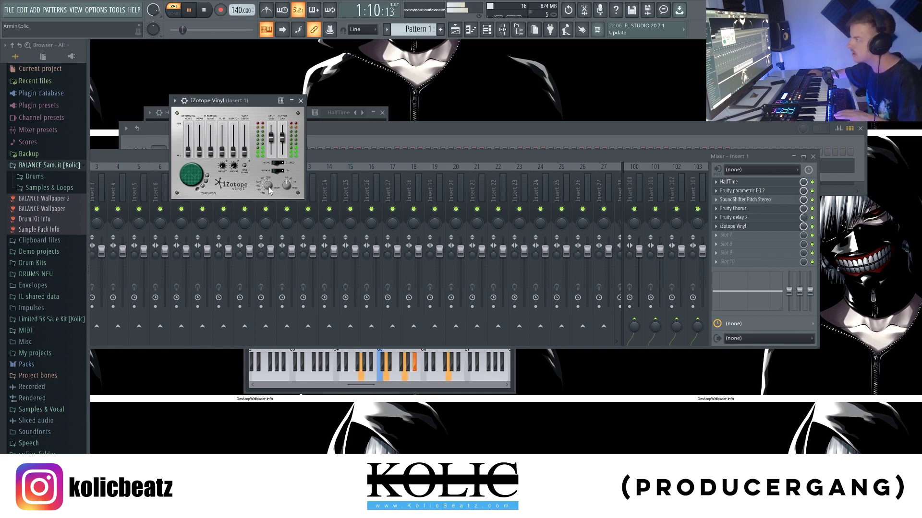
left_click_drag(269, 189, 267, 181)
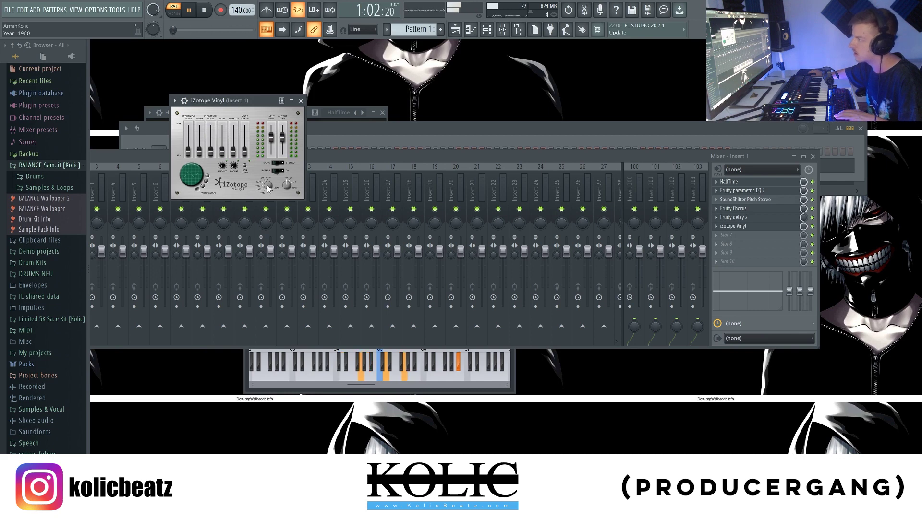
Raise Vinyl's mechanical noise, wear, electrical noise and dust, and set its warp depth to 5.10%
left_click_drag(188, 153, 225, 149)
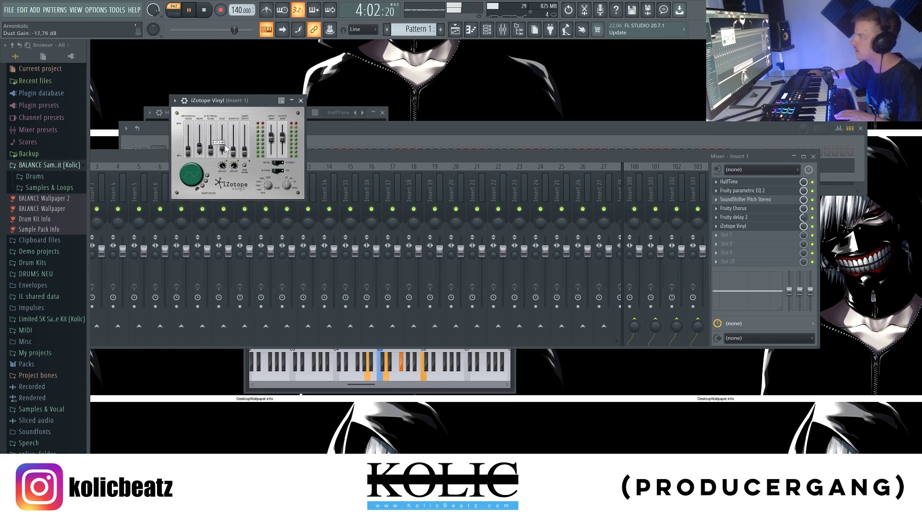
left_click(245, 154)
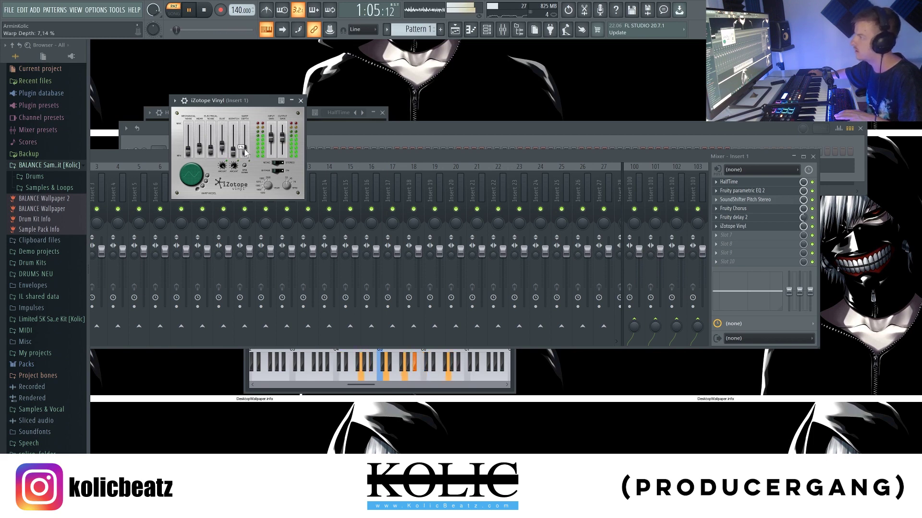
left_click_drag(246, 153, 247, 153)
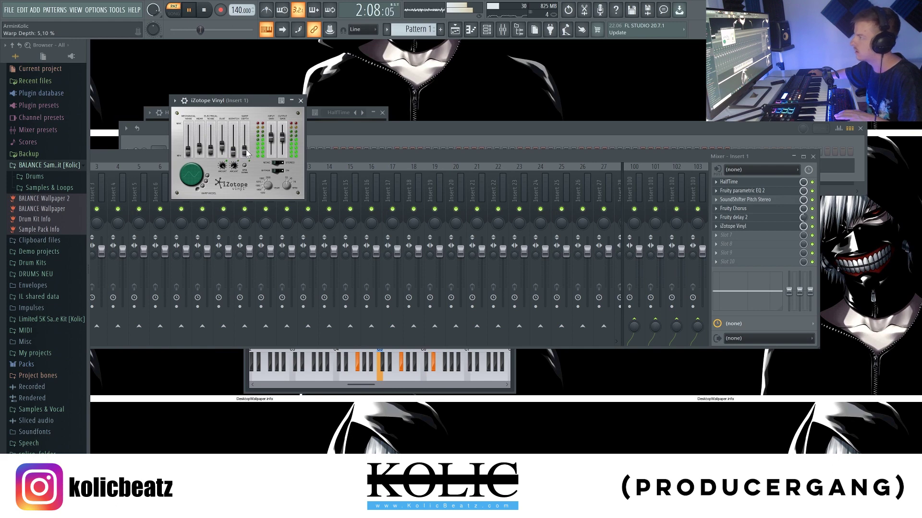